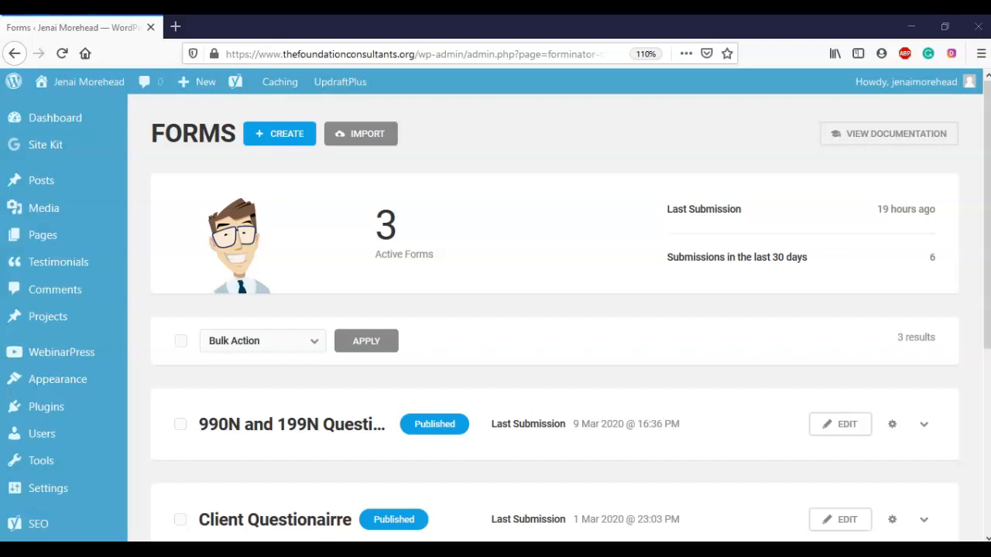
# Create a new form from the Blank template and name it Services.
pyautogui.scroll(-2, 495, 309)
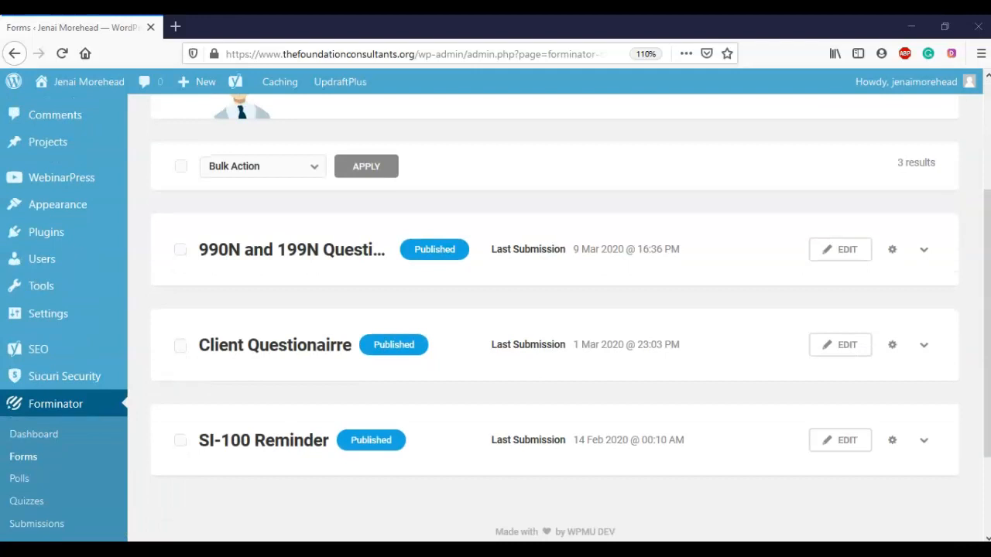
pyautogui.scroll(2, 554, 310)
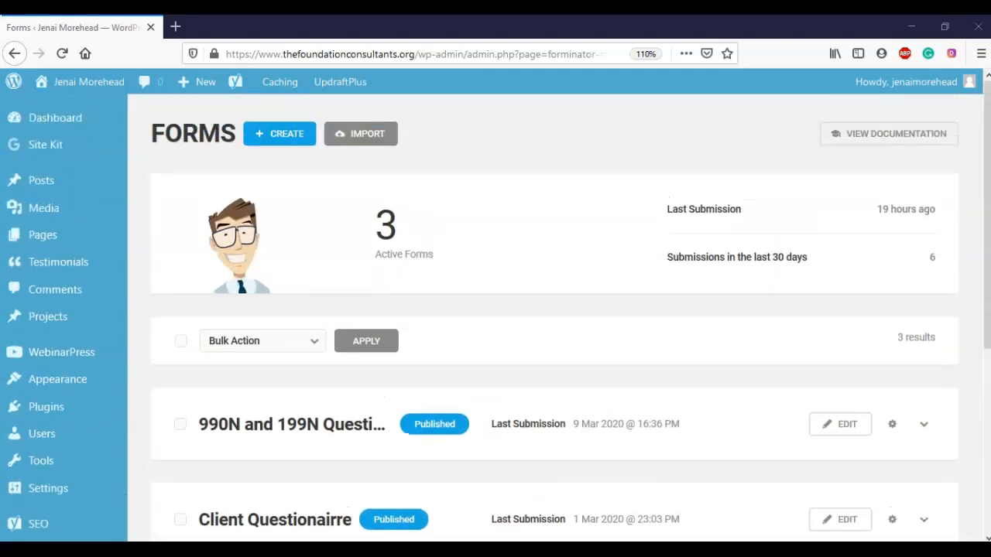
pyautogui.scroll(-2, 554, 310)
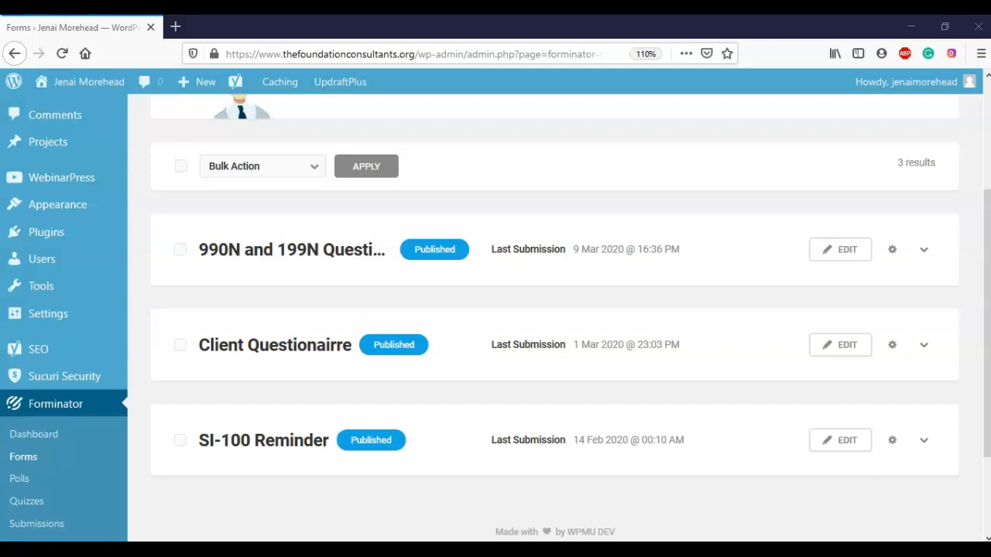
pyautogui.scroll(4, 554, 318)
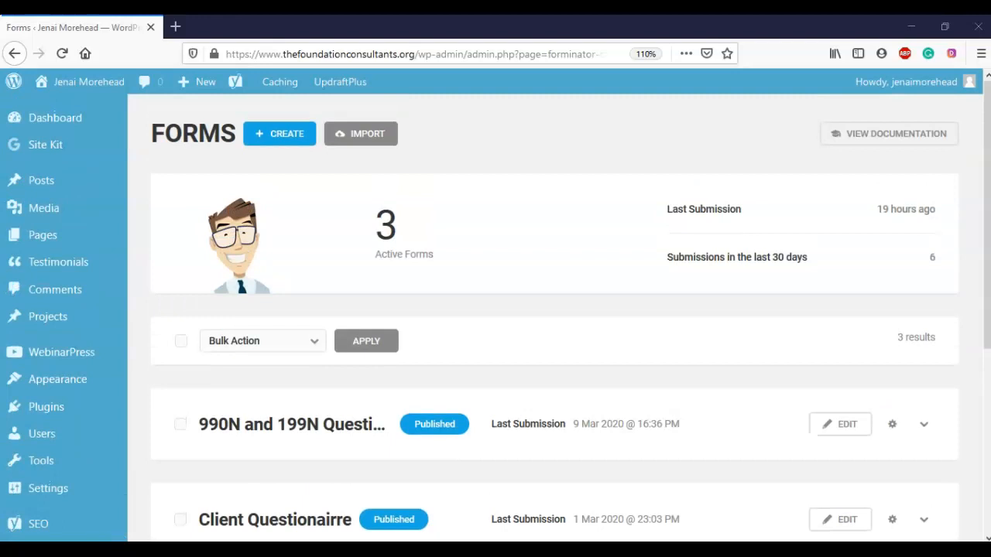
pyautogui.click(280, 133)
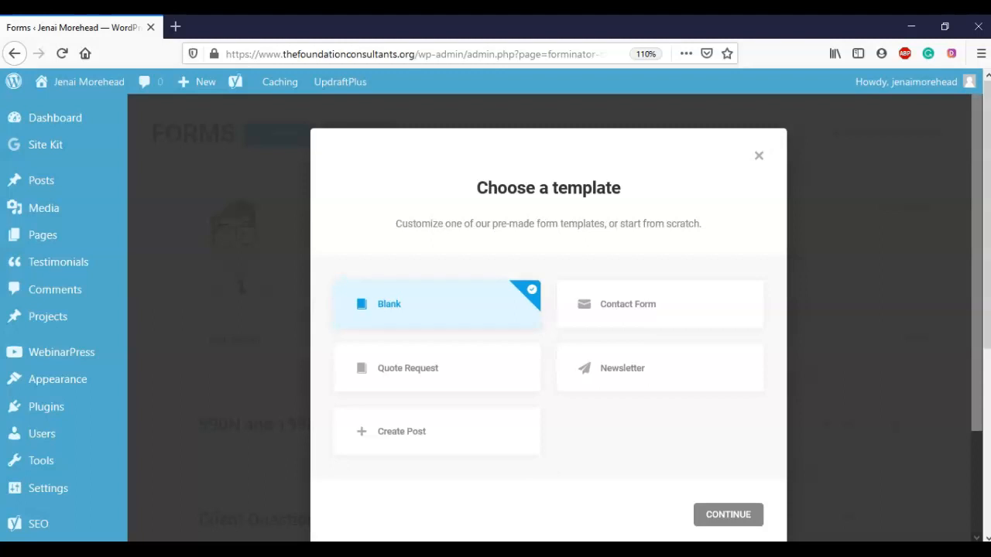
pyautogui.click(757, 514)
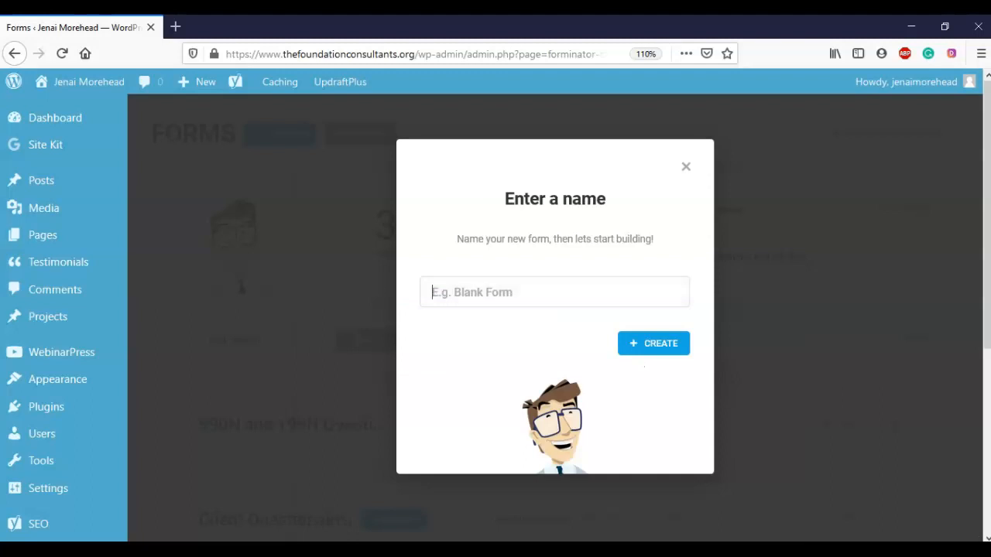
pyautogui.write('Services')
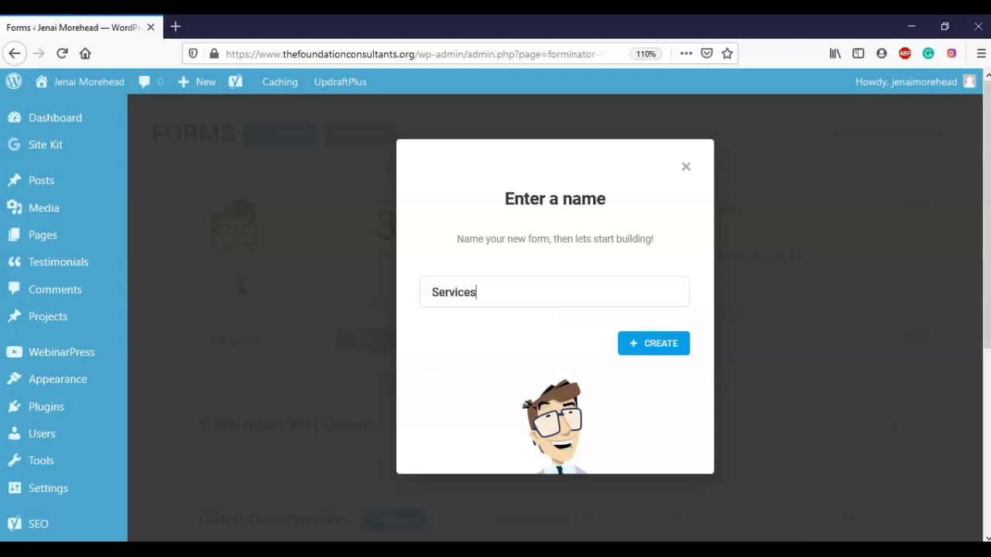
pyautogui.click(653, 343)
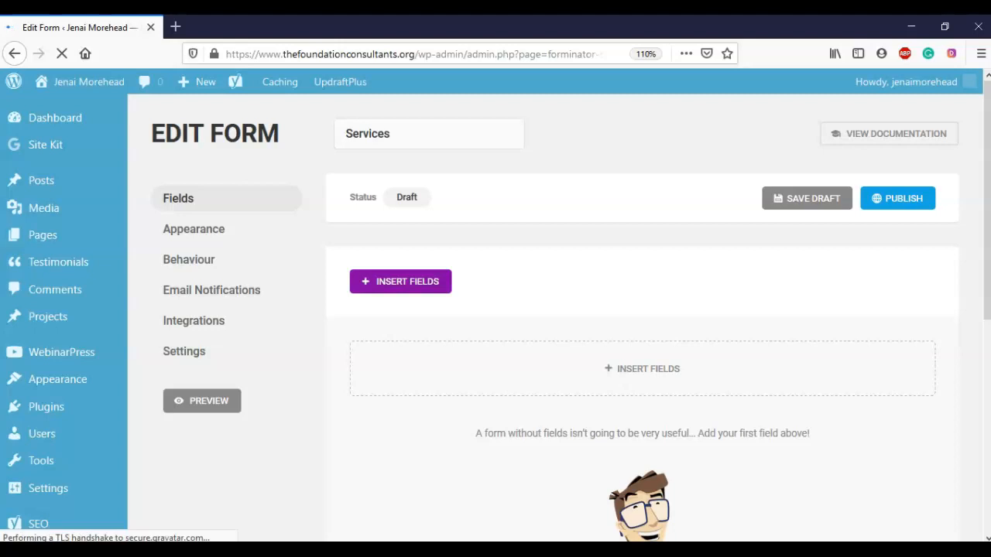
# Insert Name, Select, Calculations and PayPal fields into the Services form.
pyautogui.click(400, 281)
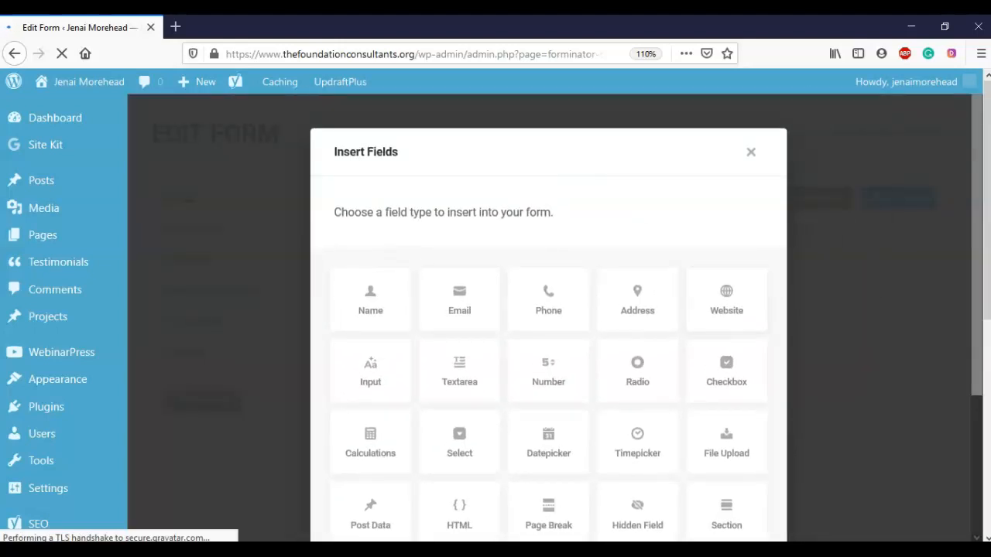
pyautogui.scroll(-2, 548, 318)
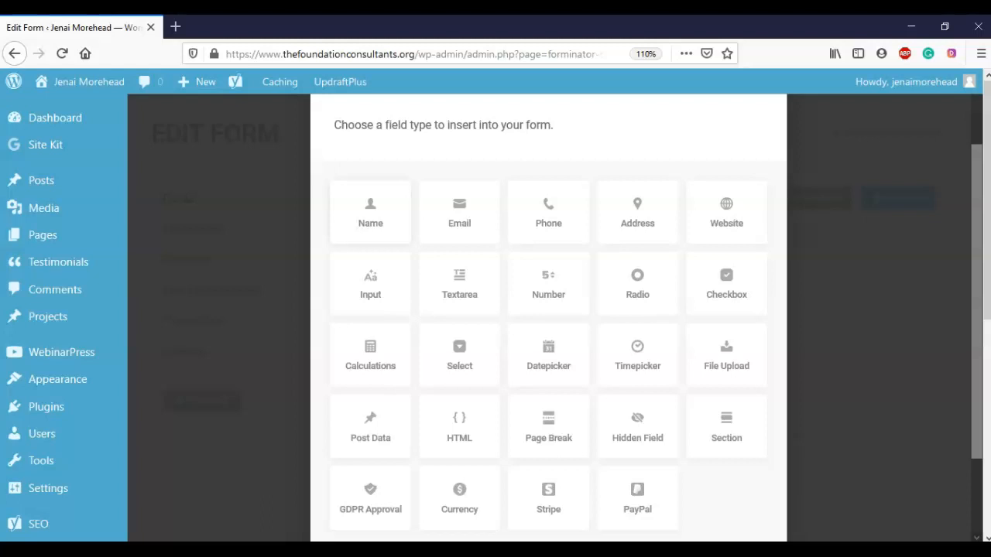
pyautogui.click(370, 213)
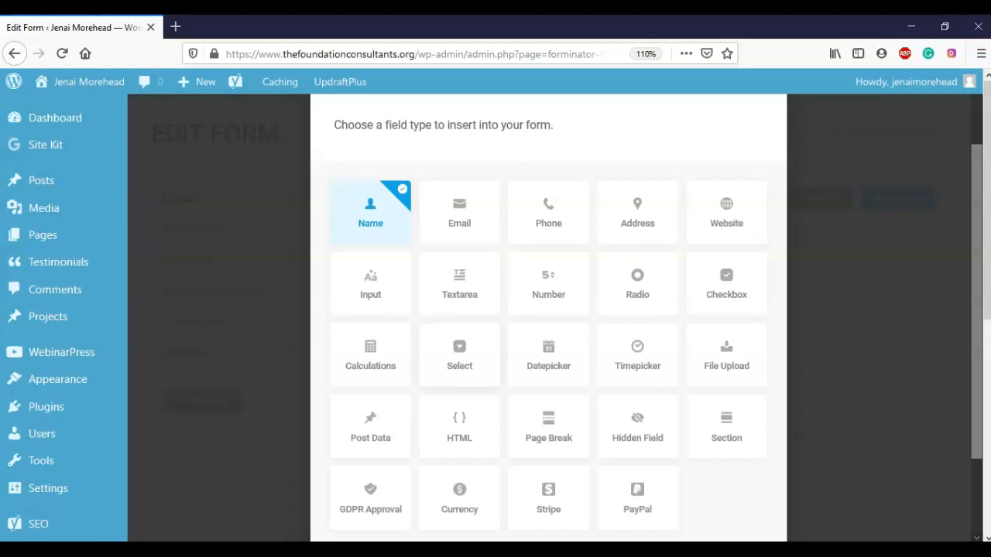
pyautogui.click(459, 356)
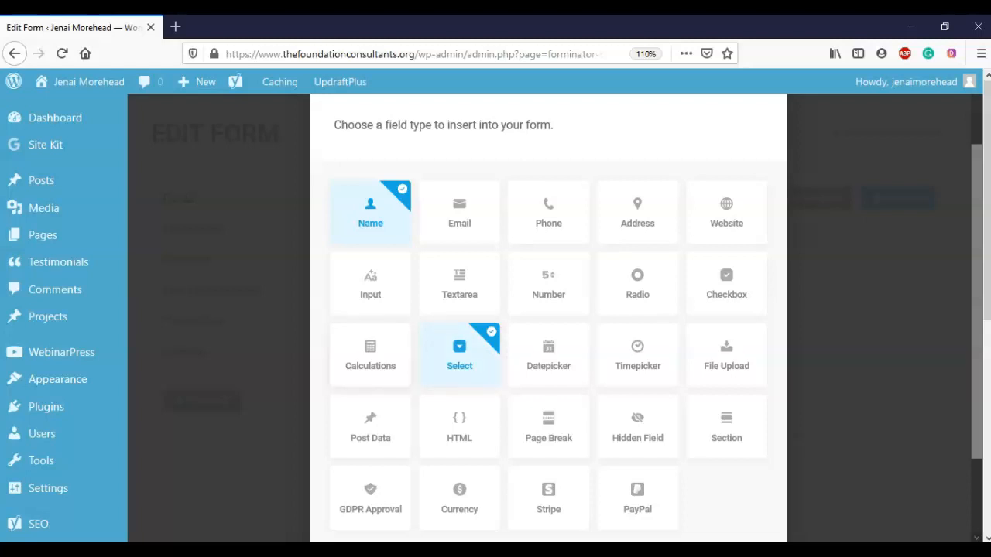
pyautogui.click(370, 356)
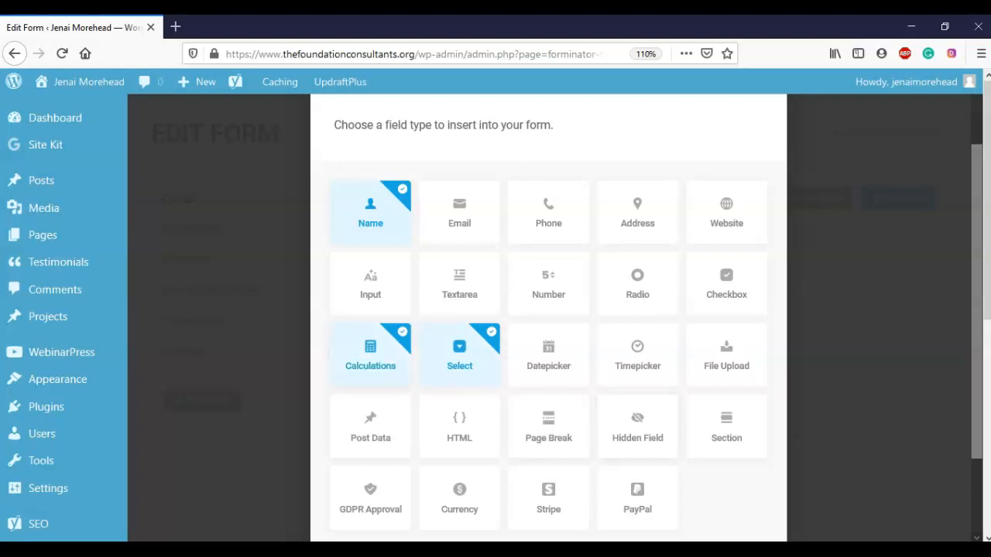
pyautogui.scroll(-2, 548, 317)
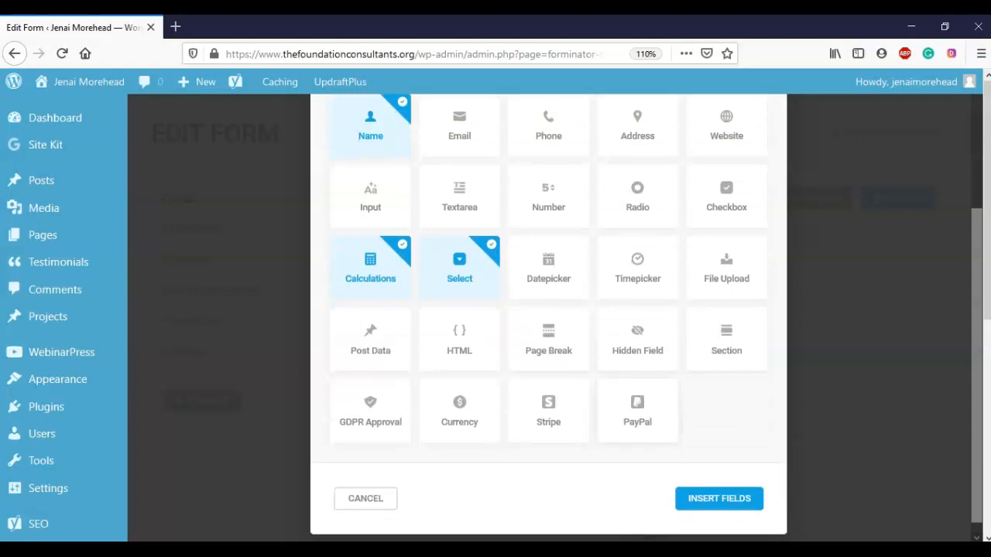
pyautogui.click(637, 411)
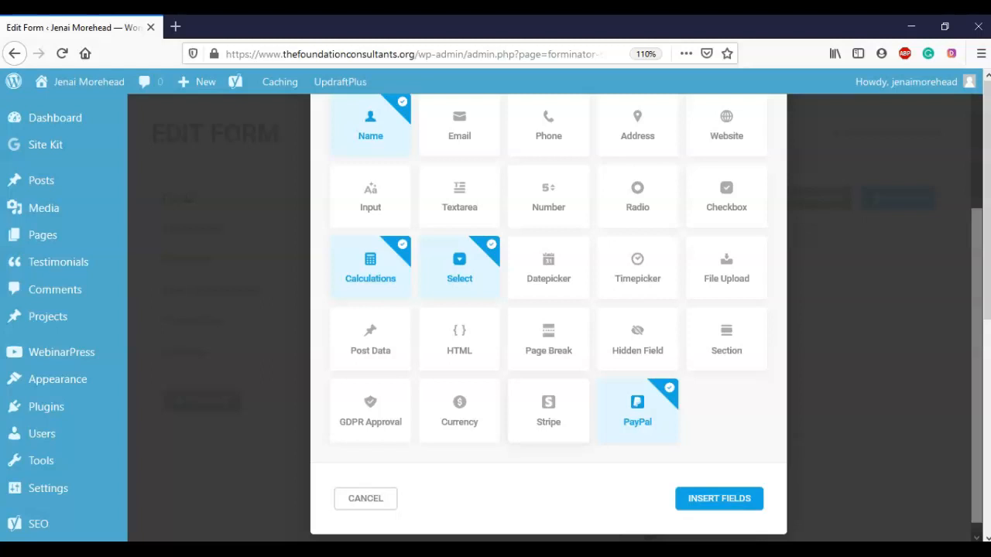
pyautogui.scroll(2, 548, 310)
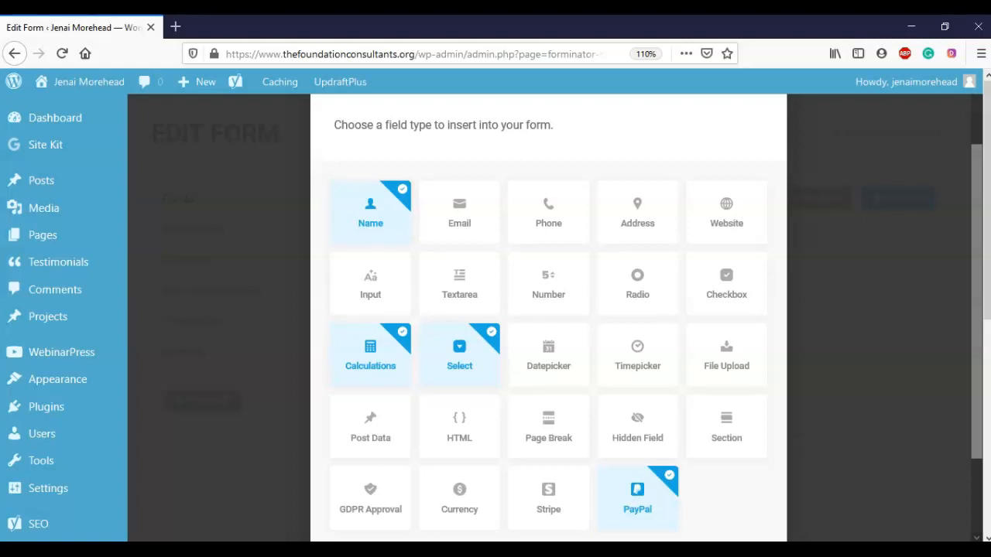
pyautogui.scroll(-2, 548, 318)
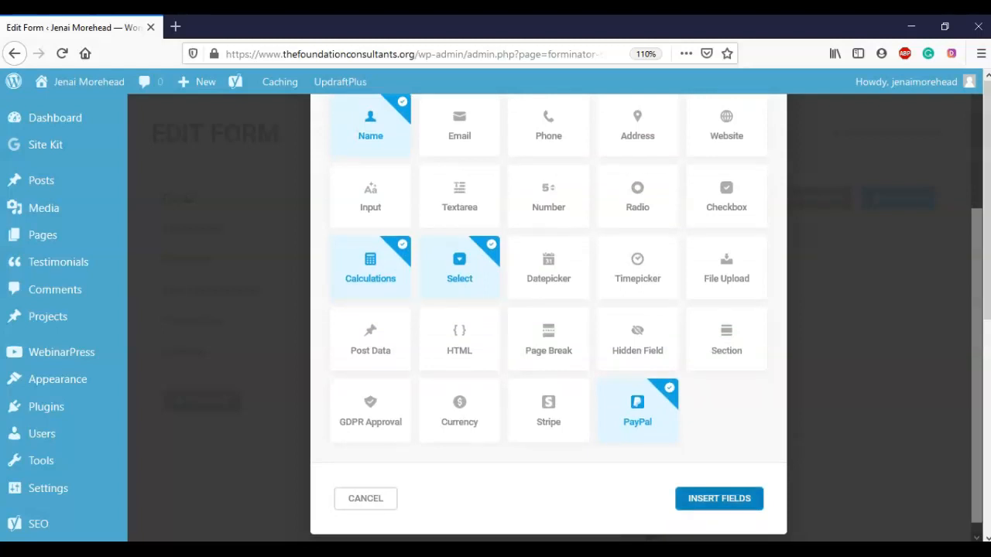
pyautogui.click(719, 499)
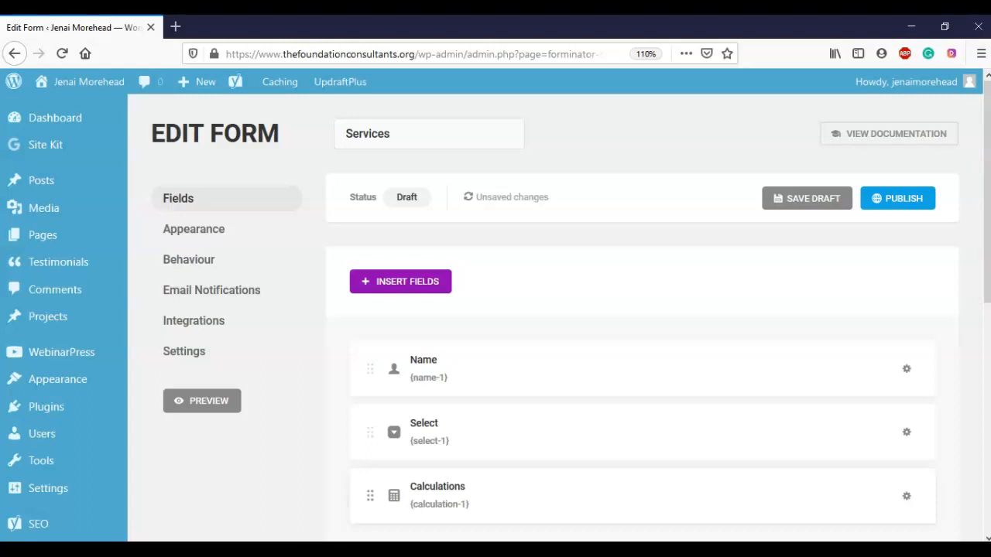
# Open the Select field for editing and set its type to Multiple.
pyautogui.scroll(-2, 557, 317)
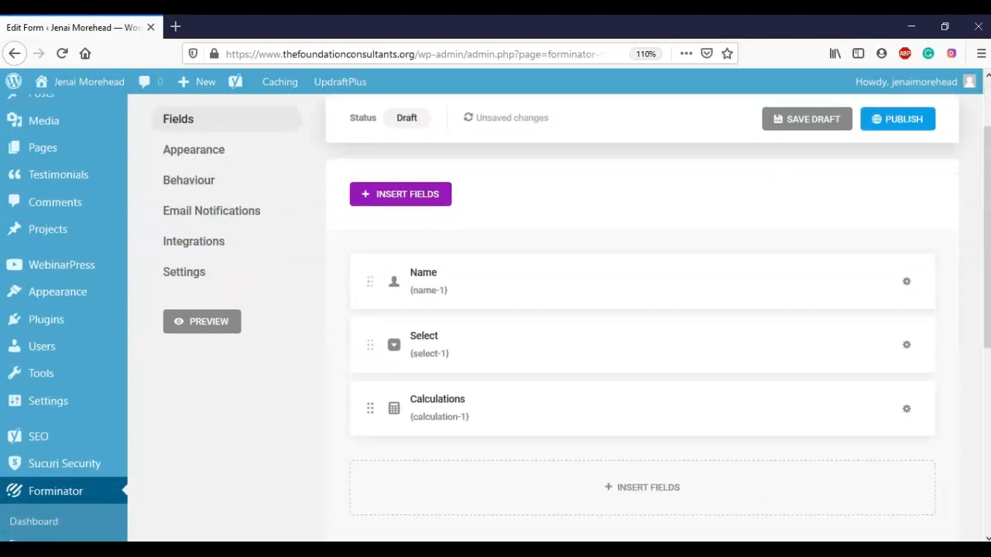
pyautogui.scroll(-4, 557, 318)
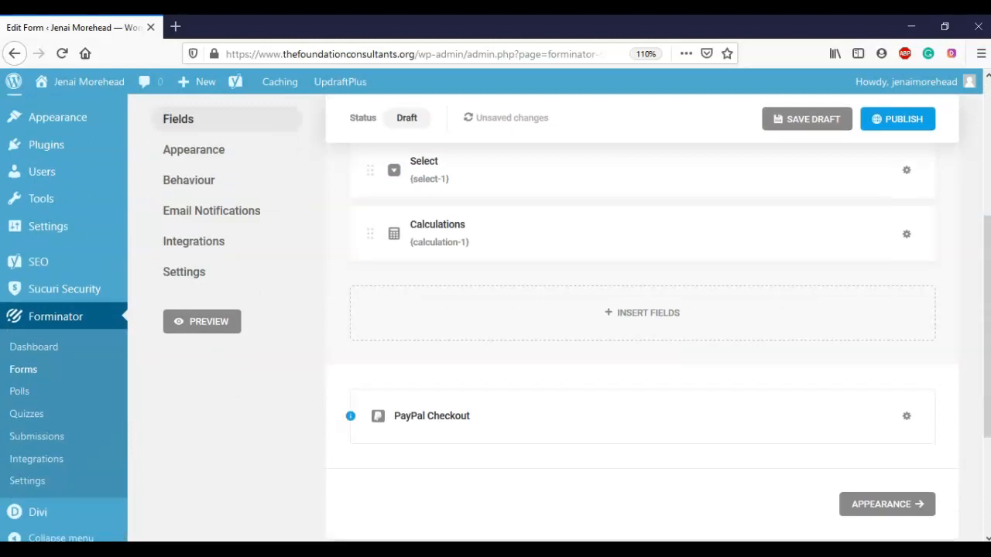
pyautogui.scroll(2, 558, 317)
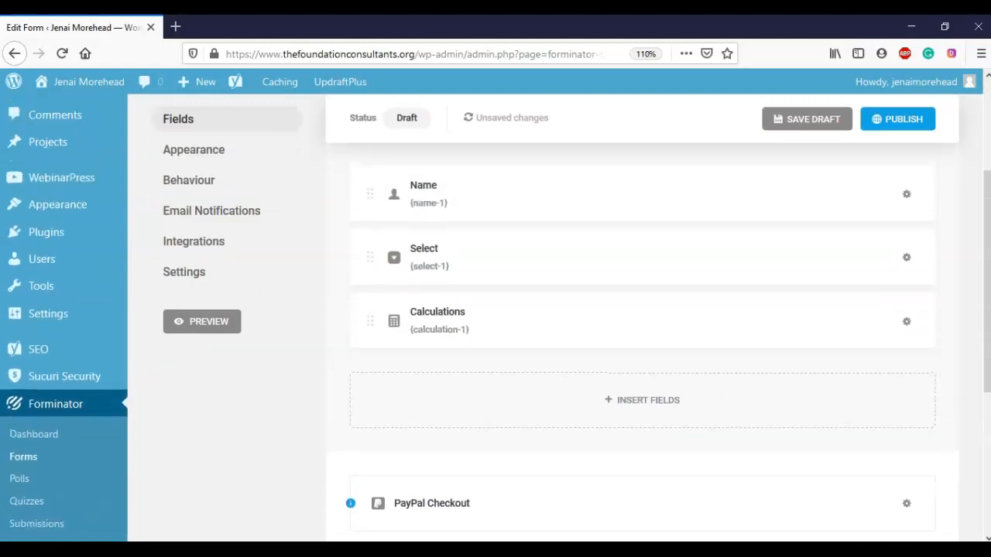
pyautogui.scroll(-2, 557, 317)
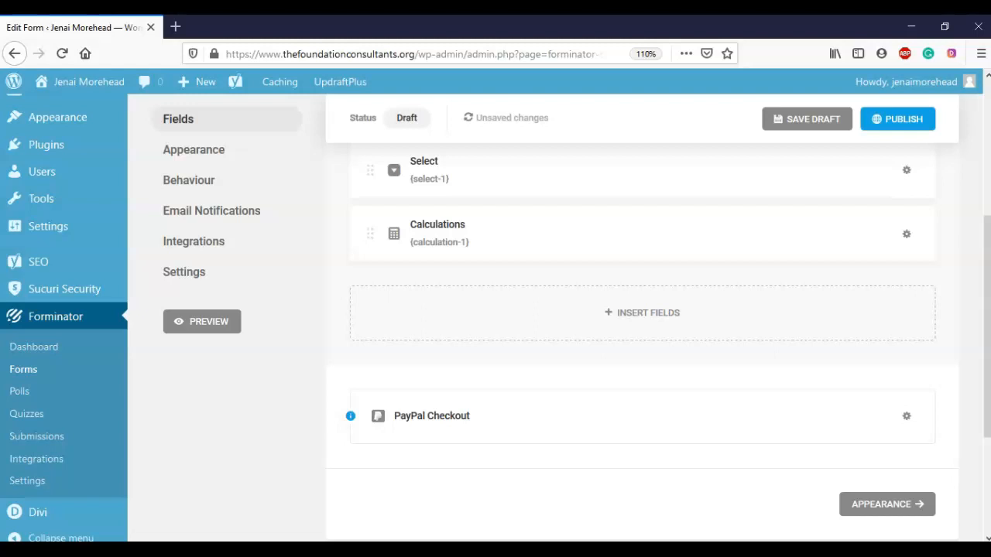
pyautogui.scroll(5, 495, 309)
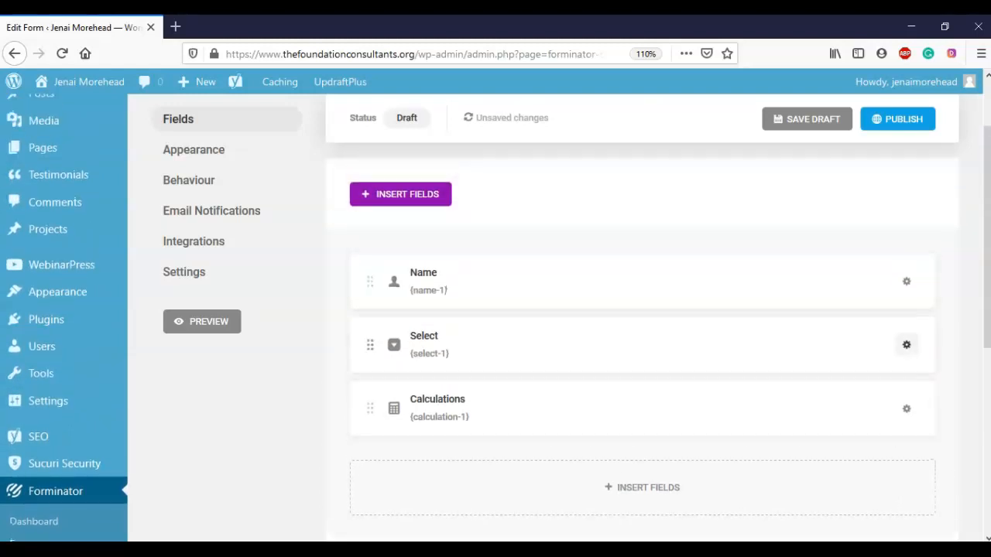
pyautogui.click(907, 345)
pyautogui.click(841, 387)
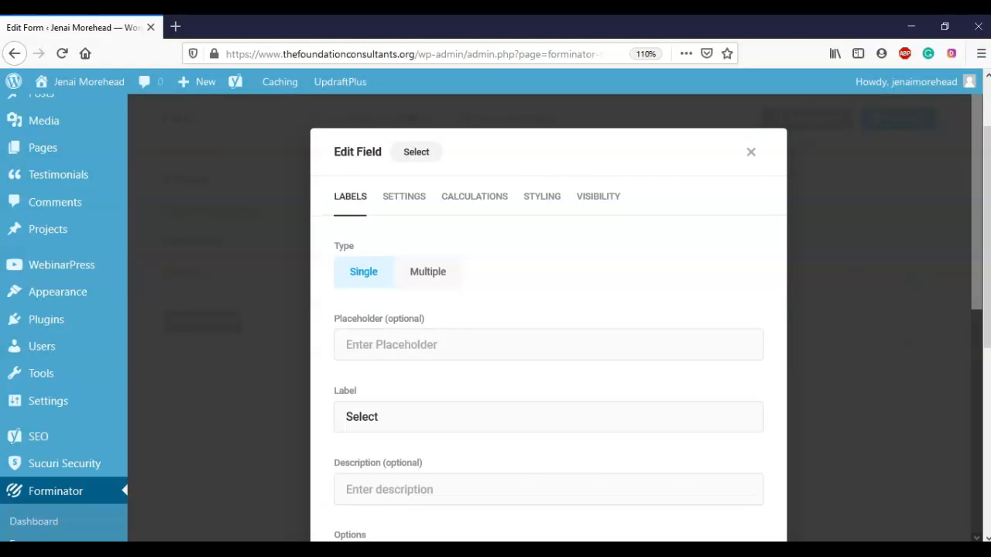
pyautogui.click(428, 272)
# Change the Select field's label to Services.
pyautogui.scroll(-2, 548, 318)
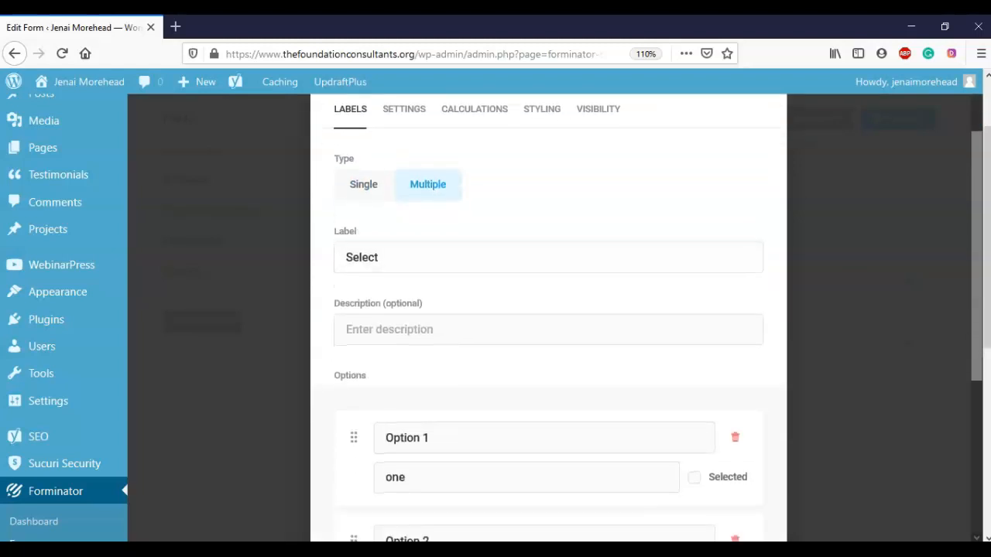
pyautogui.press('BackSpace')
pyautogui.press('BackSpace')
pyautogui.press('BackSpace')
pyautogui.press('BackSpace')
pyautogui.press('BackSpace')
pyautogui.press('BackSpace')
pyautogui.write('Services')
# Add a third blank option to the Services select field.
pyautogui.scroll(-2, 548, 318)
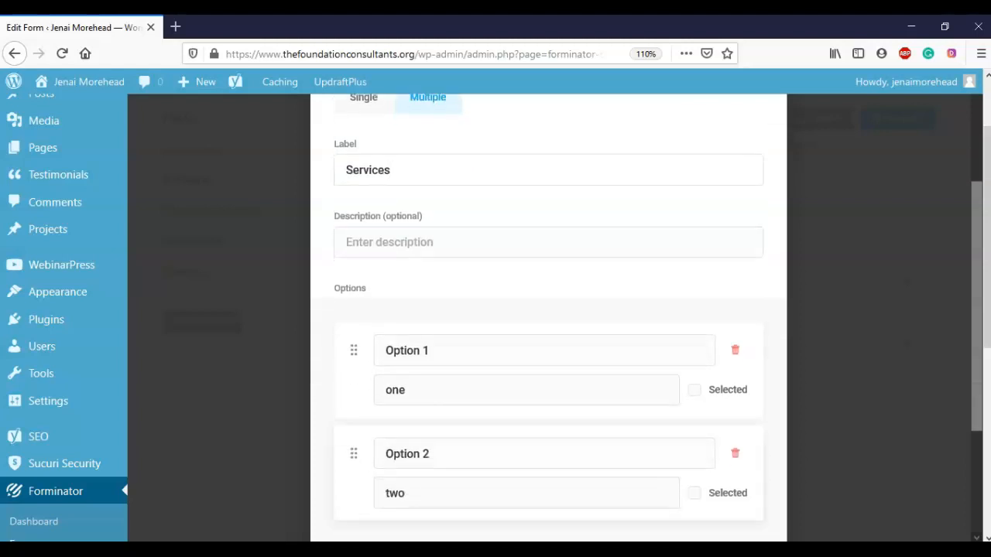
pyautogui.scroll(-2, 548, 317)
pyautogui.click(552, 486)
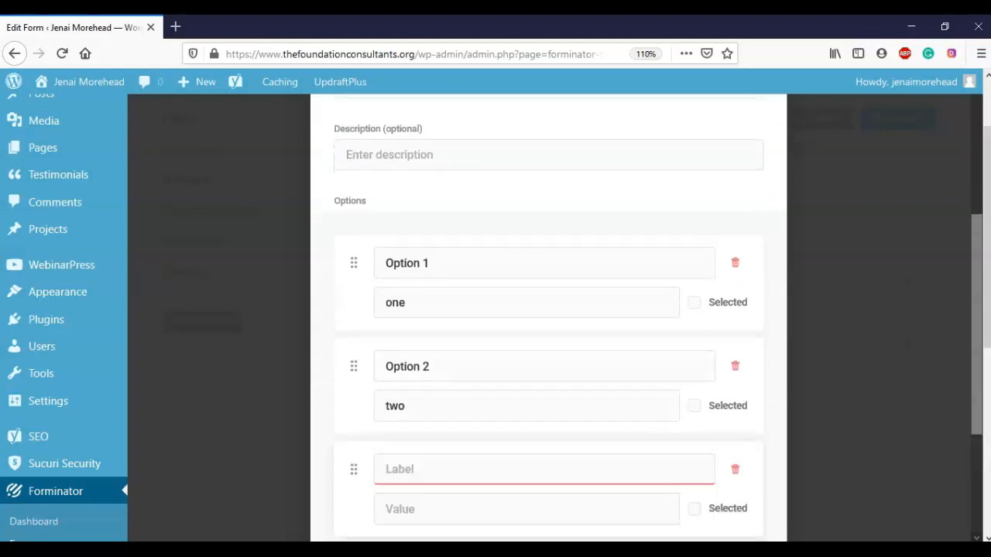
# Rename the first option of the Services field as "Business Taxes $125".
pyautogui.press('BackSpace')
pyautogui.press('BackSpace')
pyautogui.press('BackSpace')
pyautogui.press('BackSpace')
pyautogui.press('BackSpace')
pyautogui.press('BackSpace')
pyautogui.press('BackSpace')
pyautogui.press('BackSpace')
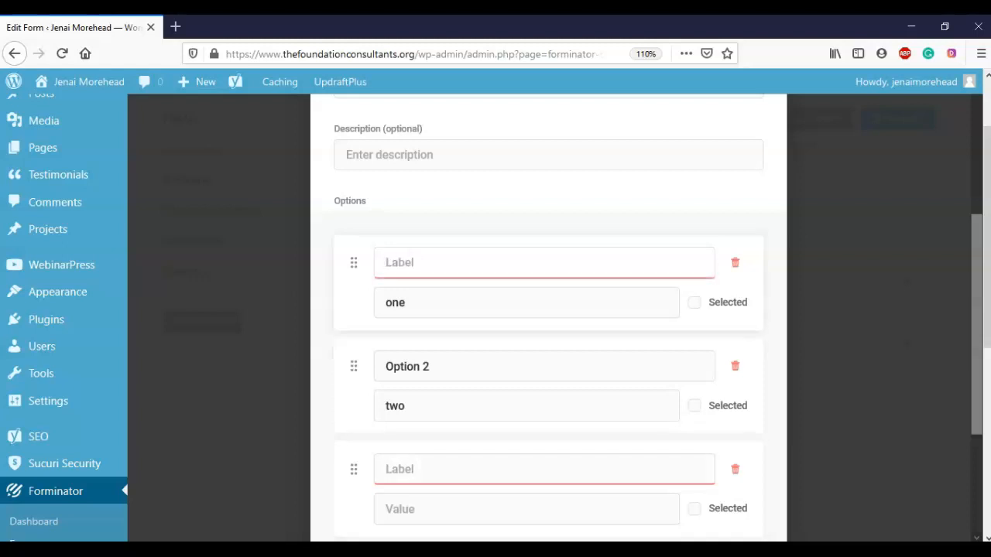
pyautogui.write('Business Taxes')
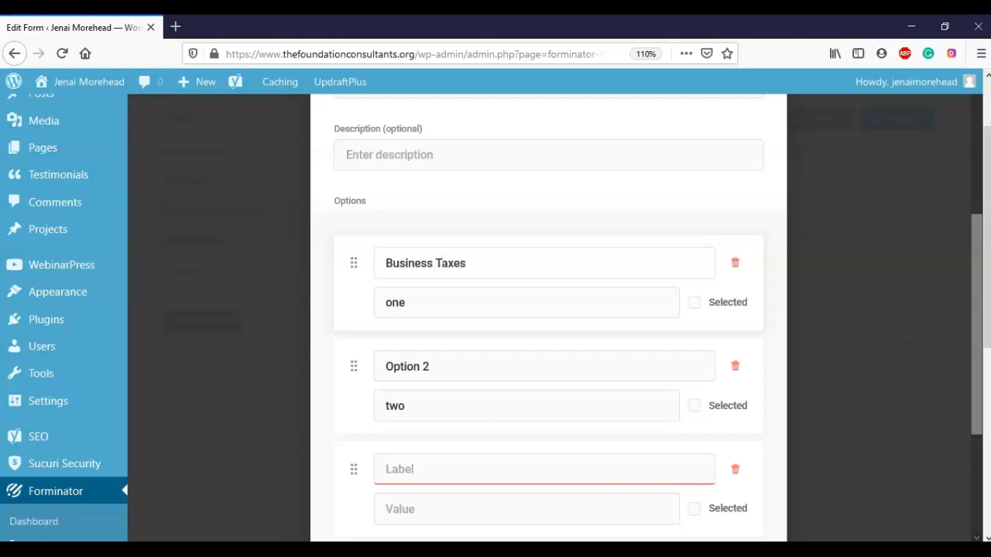
pyautogui.write(' $125')
# Rename the second option of the Services field as "Personal Taxes $100".
pyautogui.click(431, 366)
pyautogui.press('BackSpace')
pyautogui.press('BackSpace')
pyautogui.press('BackSpace')
pyautogui.press('BackSpace')
pyautogui.press('BackSpace')
pyautogui.press('BackSpace')
pyautogui.press('BackSpace')
pyautogui.press('BackSpace')
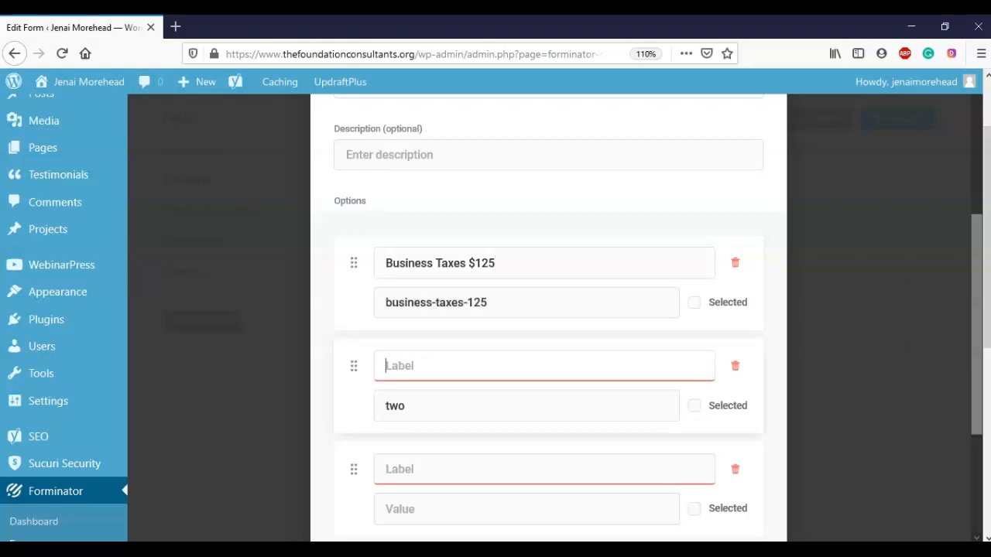
pyautogui.write('Personal Taxes')
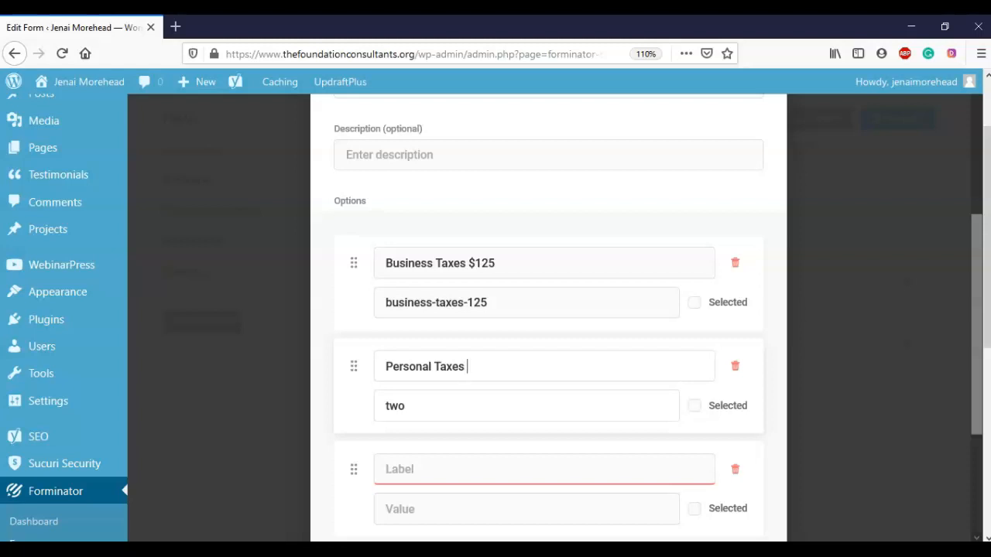
pyautogui.write(' $100')
# Label the third, blank option of the Services field "Reports $75".
pyautogui.scroll(-2, 548, 310)
pyautogui.click(433, 382)
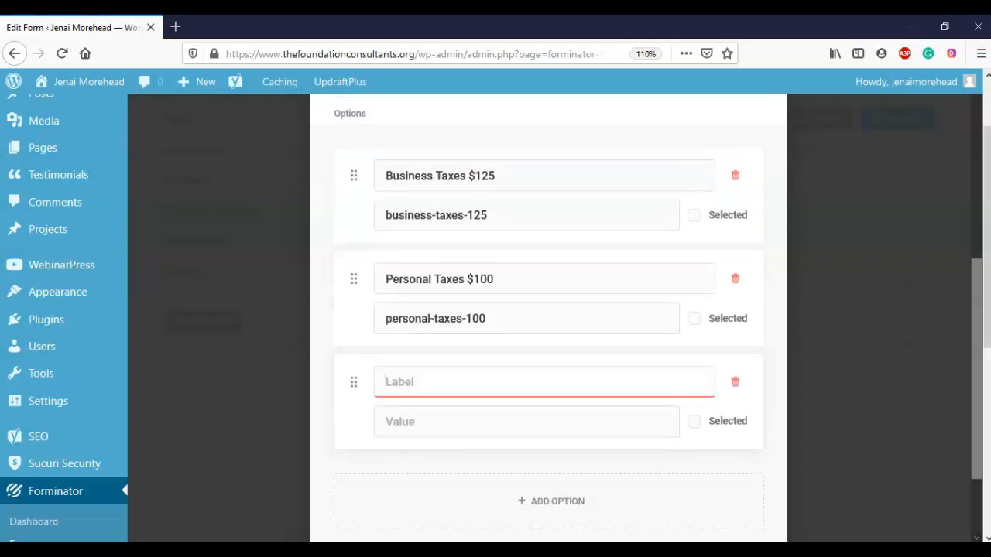
pyautogui.write('Reports')
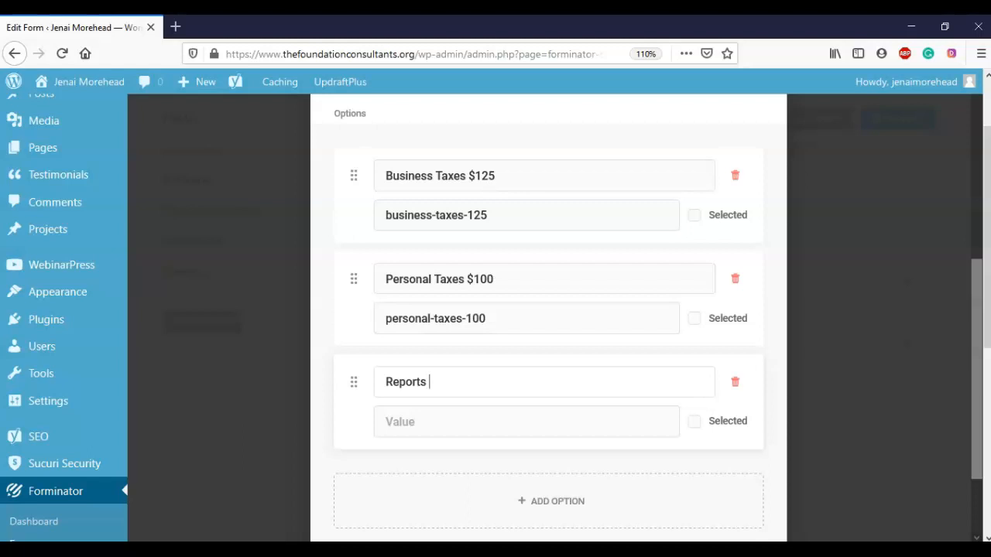
pyautogui.write(' $75')
pyautogui.press('Tab')
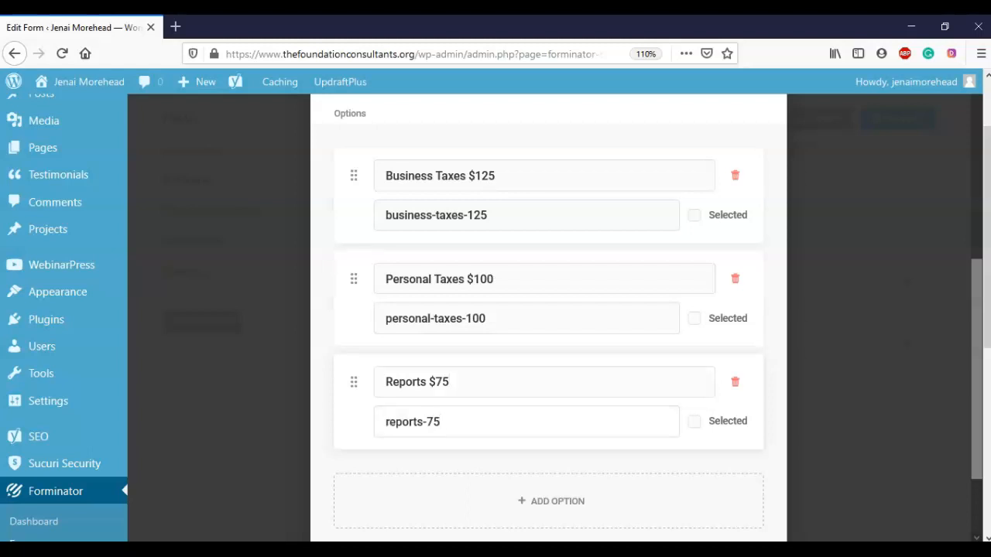
pyautogui.scroll(3, 548, 310)
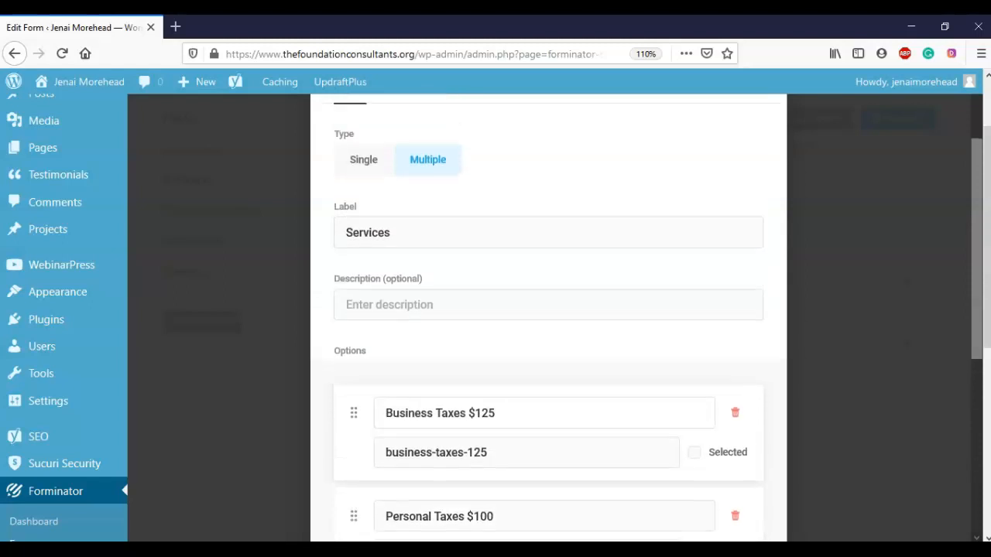
# Enable calculations for the Services select field.
pyautogui.scroll(2, 548, 309)
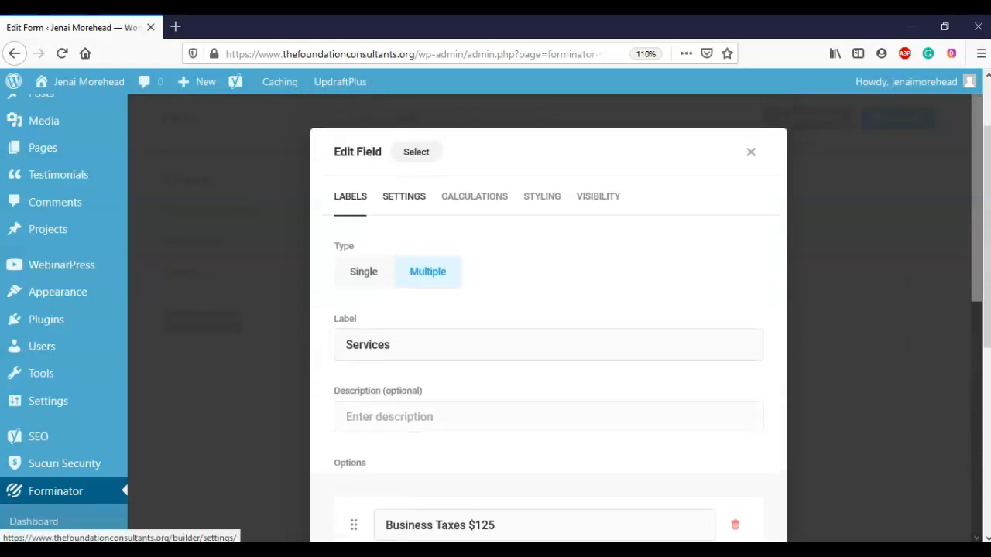
pyautogui.click(403, 196)
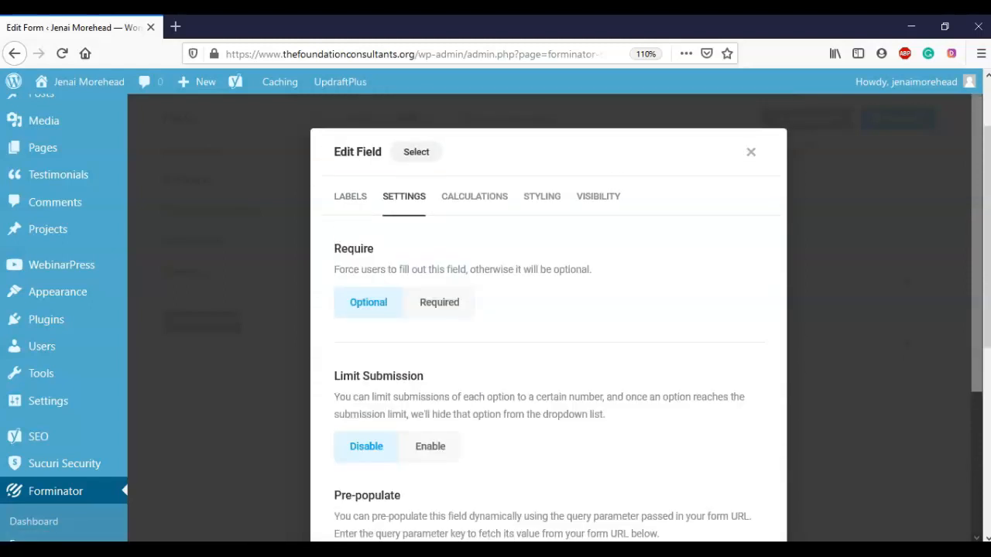
pyautogui.scroll(-3, 548, 325)
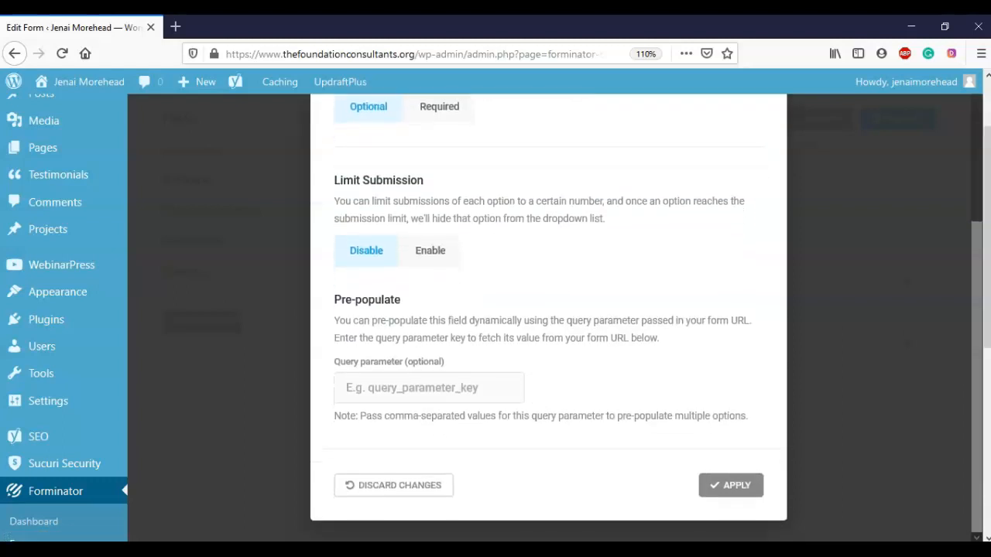
pyautogui.scroll(2, 548, 325)
pyautogui.click(474, 175)
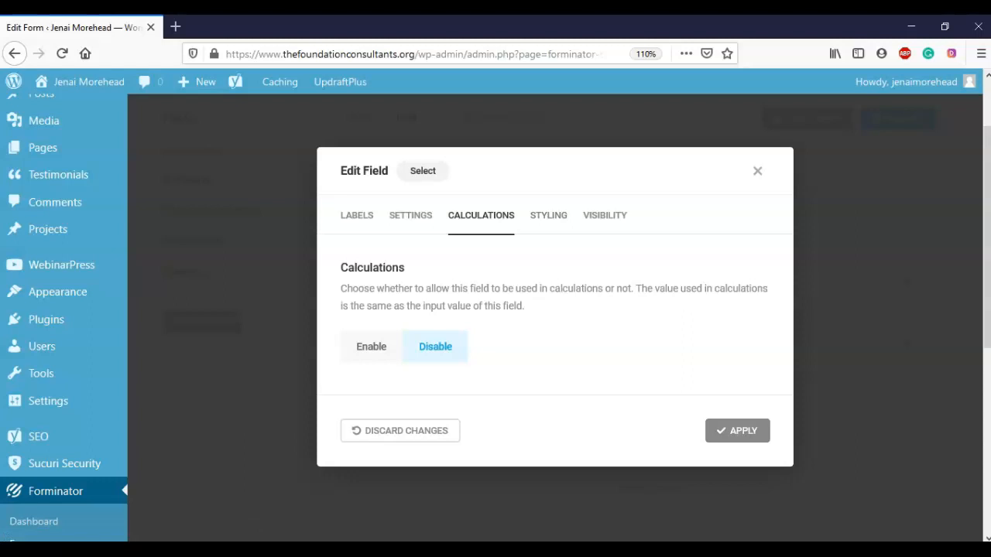
pyautogui.click(371, 347)
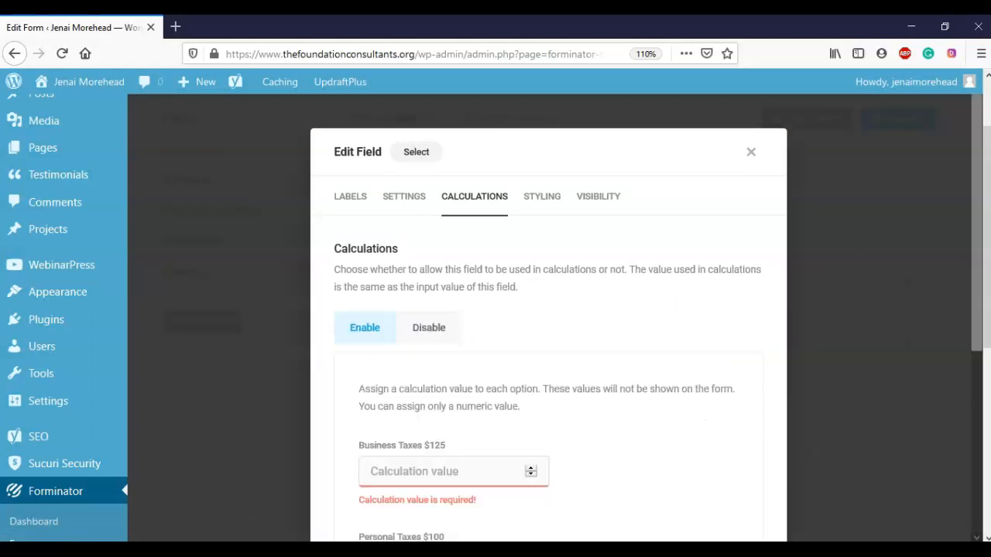
# Assign calculation values of 125 to Business Taxes, 100 to Personal Taxes and 75 to Reports, and apply the field changes.
pyautogui.scroll(-3, 548, 325)
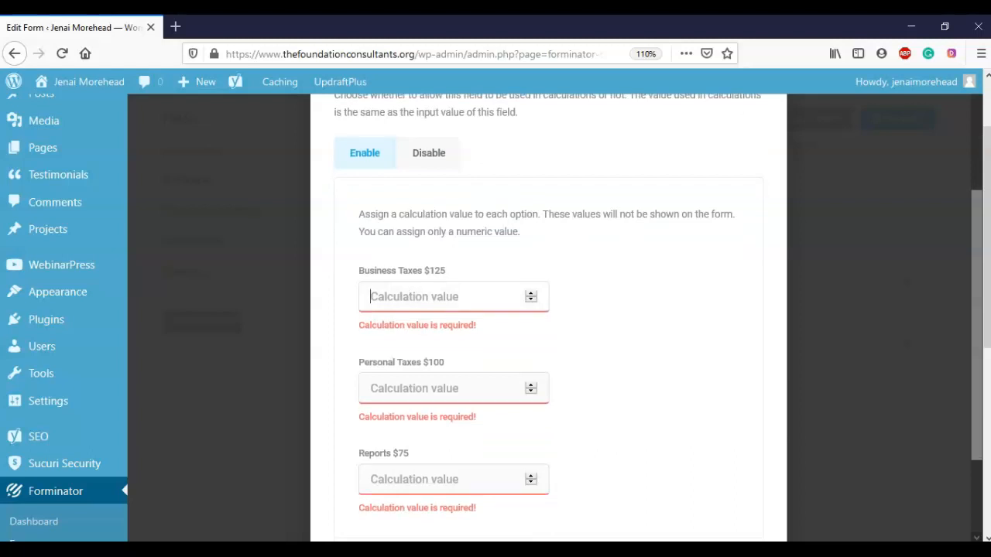
pyautogui.write('125')
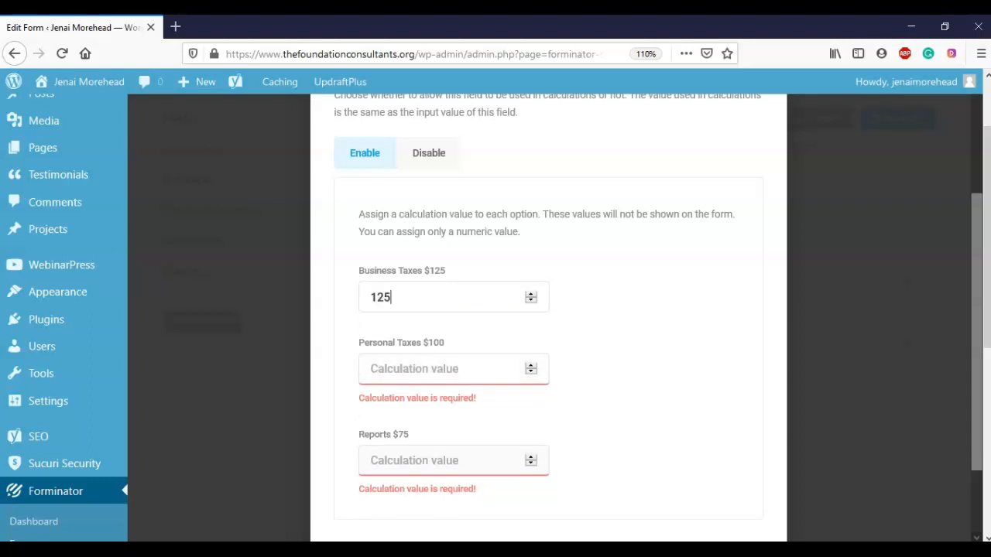
pyautogui.write('100')
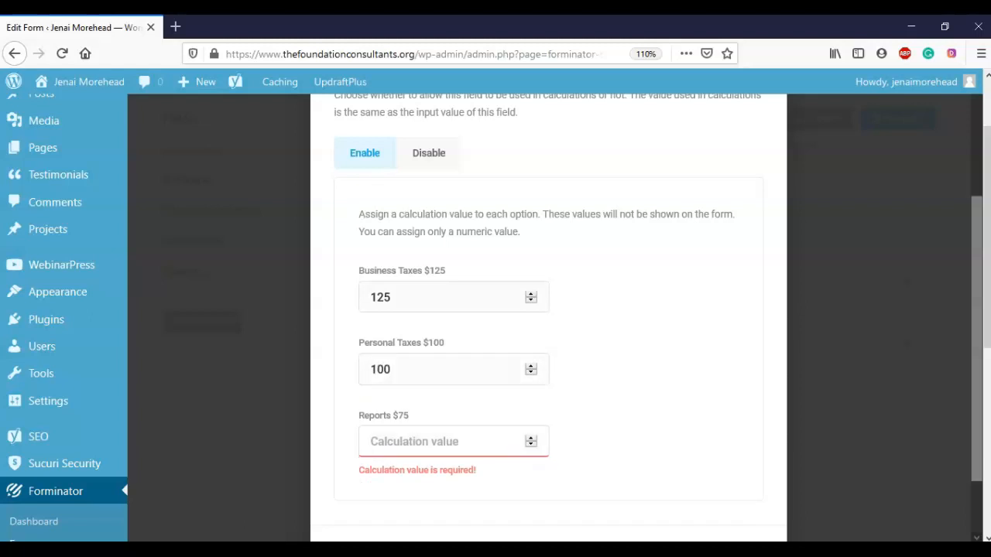
pyautogui.write('75')
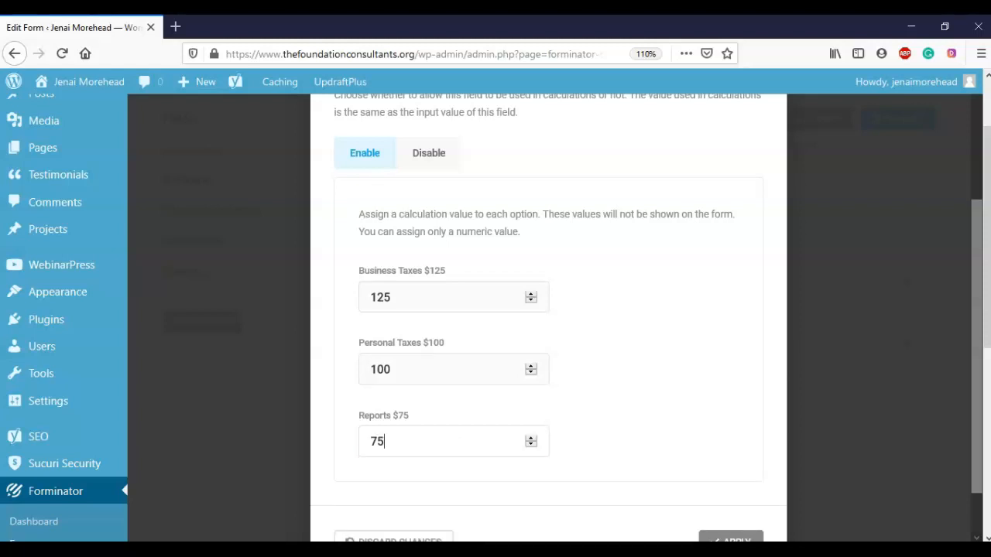
pyautogui.scroll(-1, 548, 310)
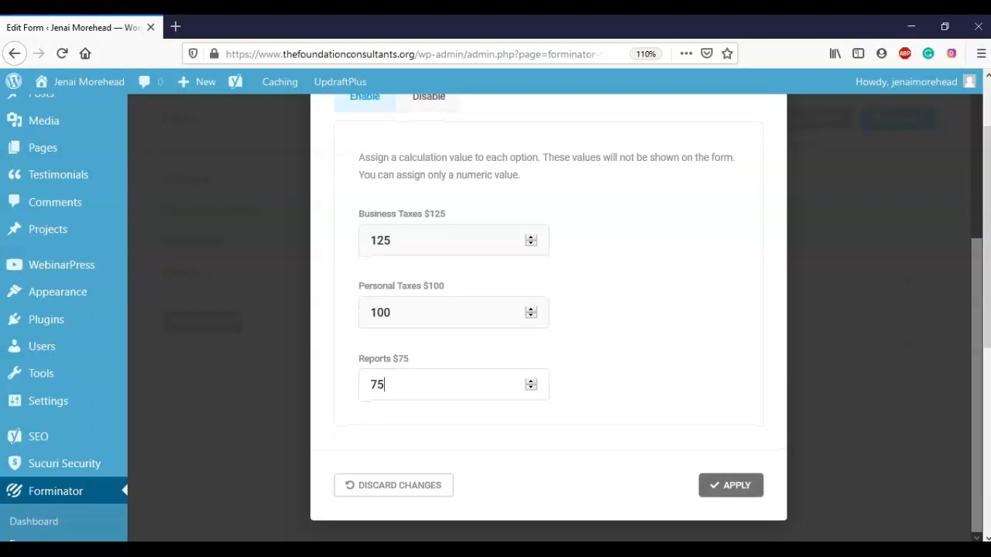
pyautogui.click(731, 485)
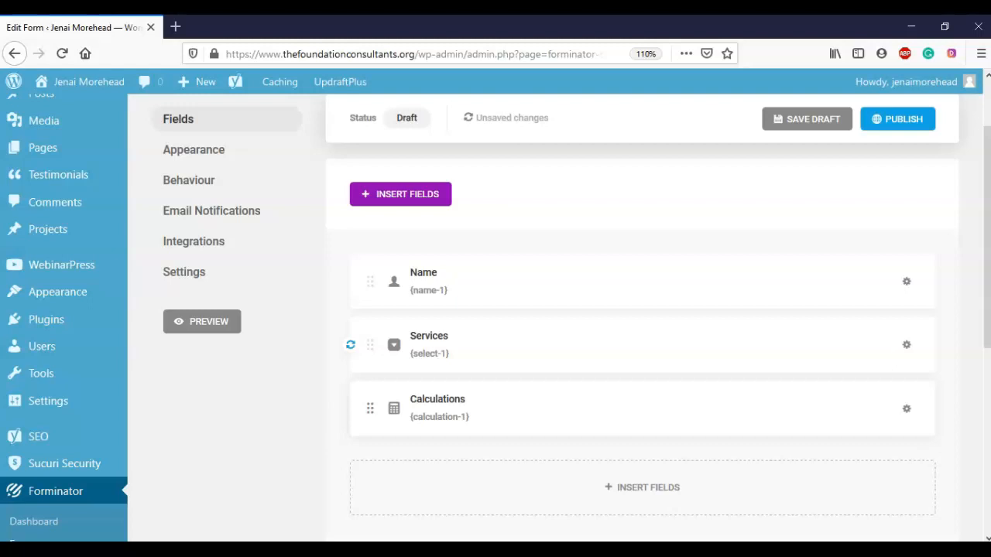
# Reopen the Services field and check the calculation value assigned to each option.
pyautogui.click(906, 344)
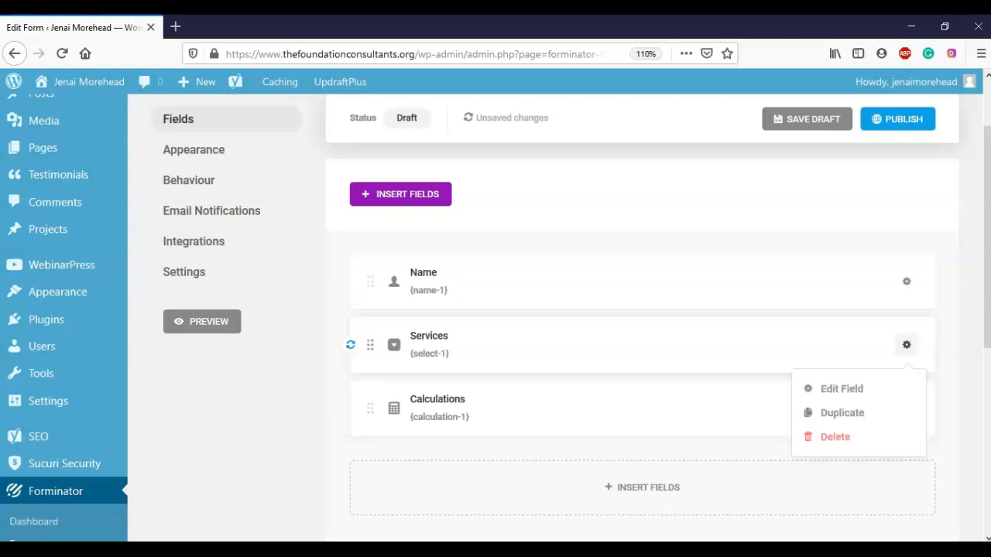
pyautogui.click(824, 388)
pyautogui.scroll(-3, 548, 348)
pyautogui.scroll(3, 548, 348)
pyautogui.click(474, 196)
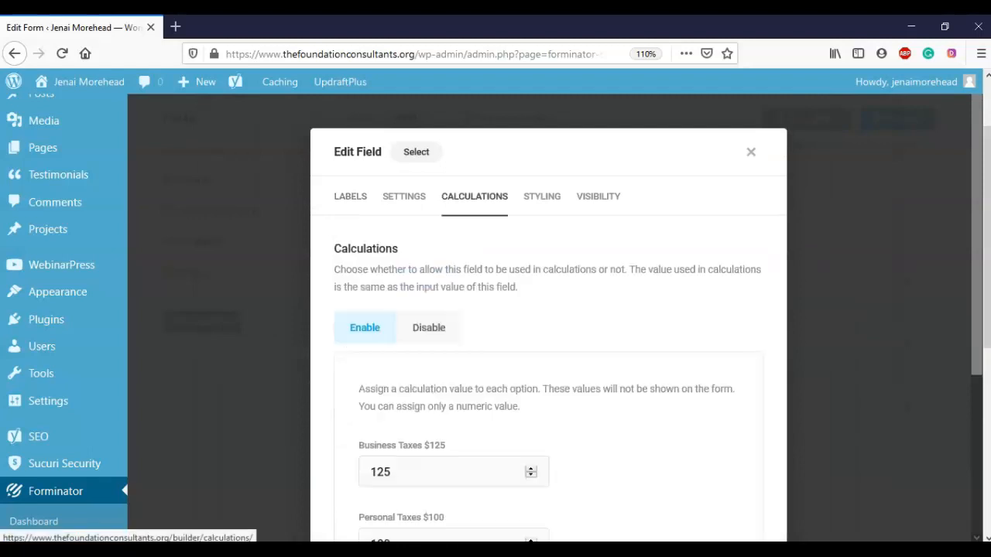
pyautogui.scroll(-2, 548, 348)
pyautogui.scroll(-1, 548, 348)
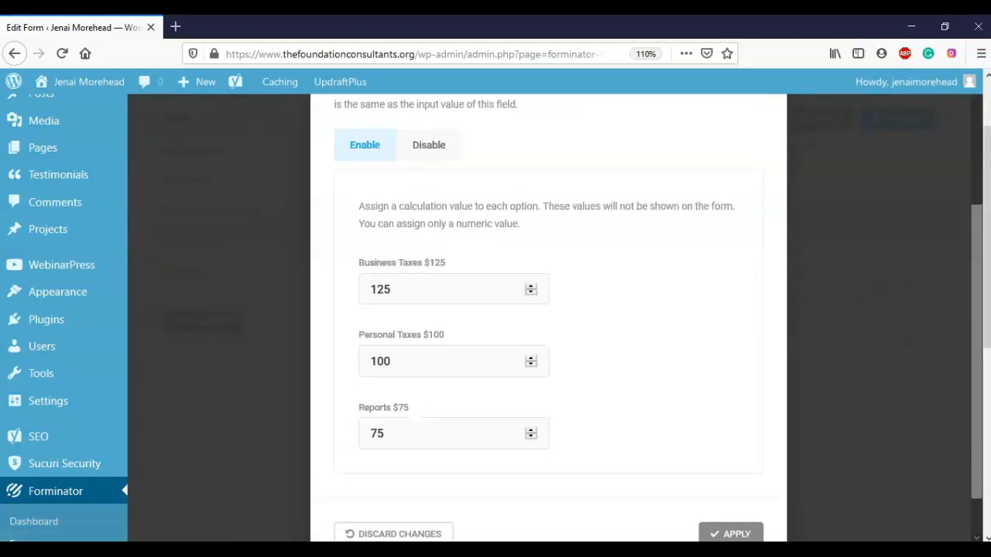
pyautogui.click(730, 485)
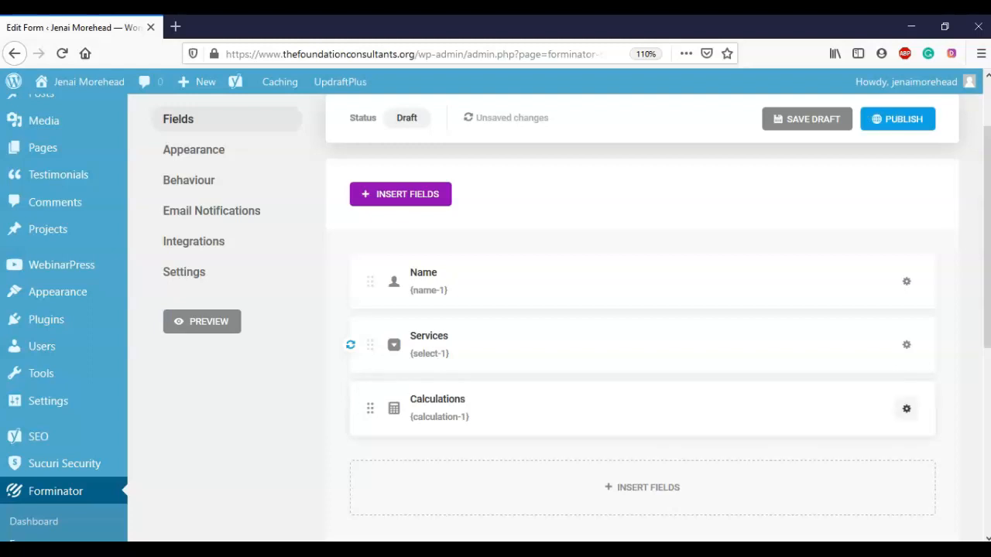
# Change the label of the Calculations field to "Total".
pyautogui.click(906, 408)
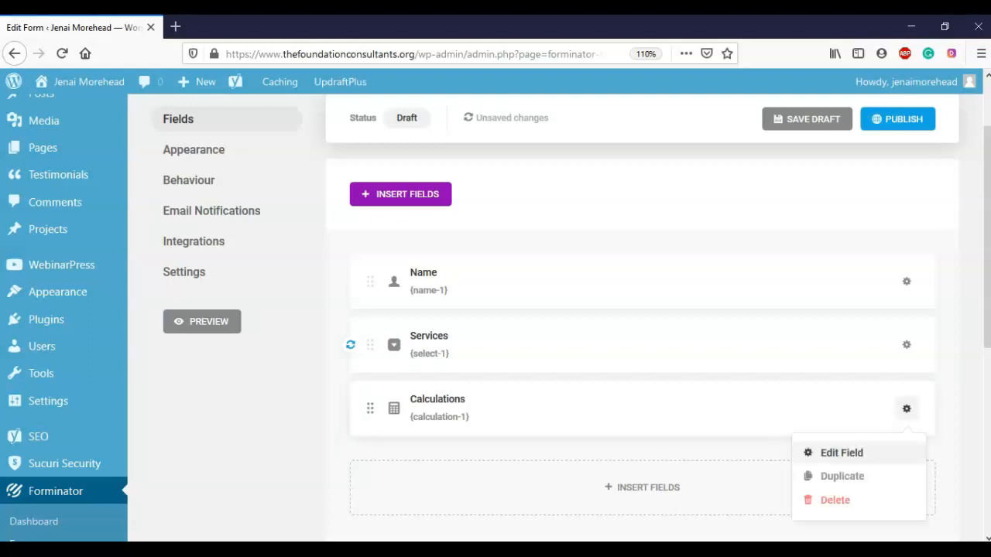
pyautogui.click(840, 453)
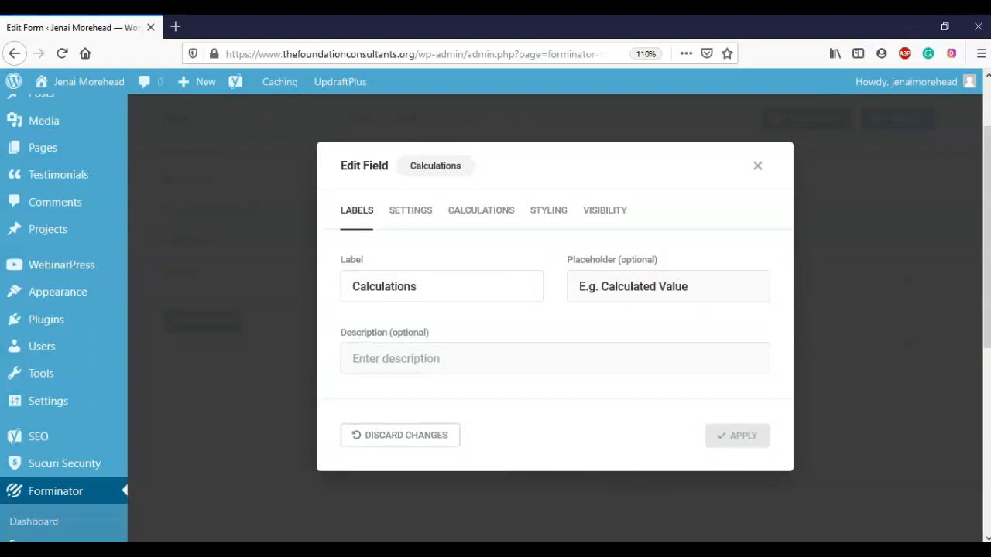
pyautogui.press('BackSpace')
pyautogui.press('BackSpace')
pyautogui.press('BackSpace')
pyautogui.press('BackSpace')
pyautogui.press('BackSpace')
pyautogui.press('BackSpace')
pyautogui.press('BackSpace')
pyautogui.press('BackSpace')
pyautogui.press('BackSpace')
pyautogui.press('BackSpace')
pyautogui.press('BackSpace')
pyautogui.press('BackSpace')
pyautogui.write('Total')
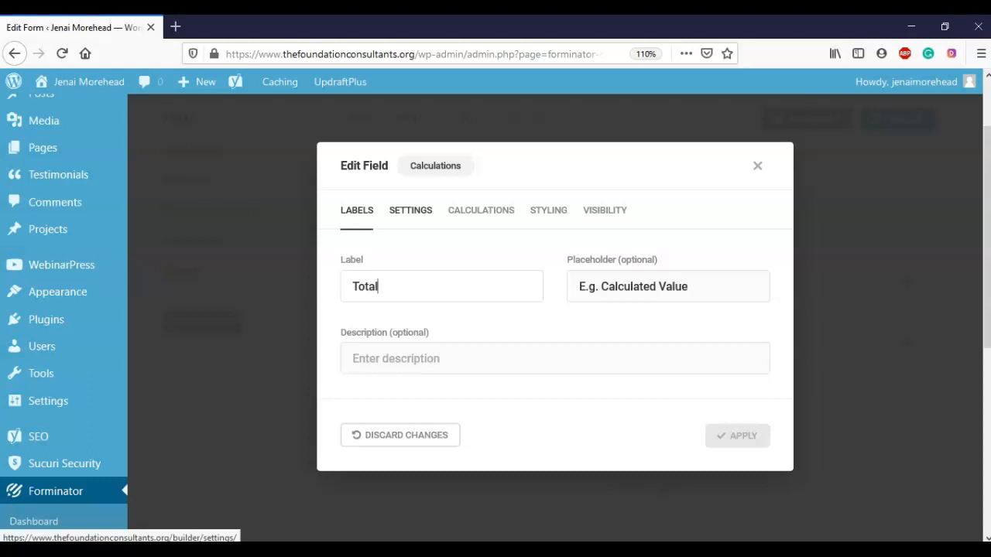
# Insert the Services field as the Total field's calculation formula, {select-1}, and apply the field changes.
pyautogui.click(410, 210)
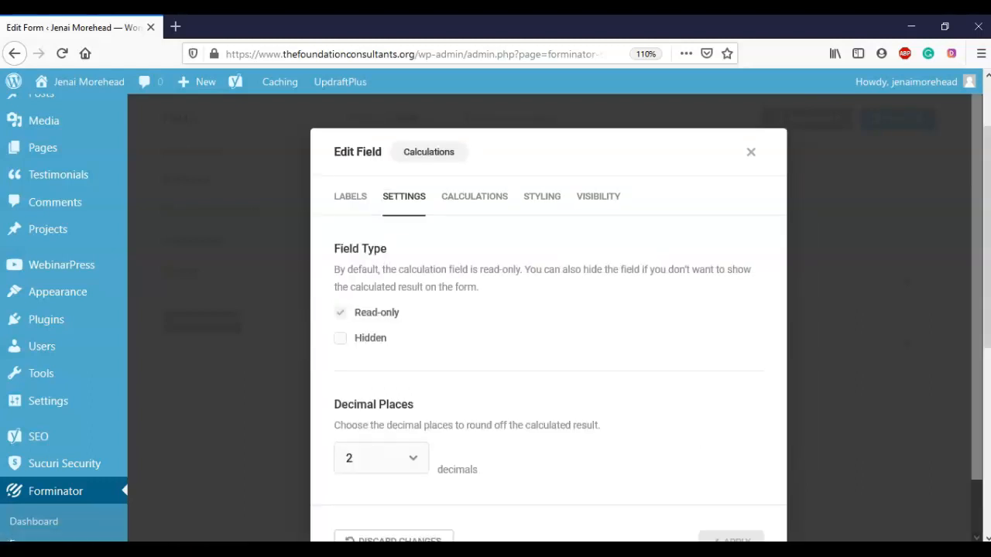
pyautogui.scroll(-1, 548, 310)
pyautogui.scroll(1, 548, 309)
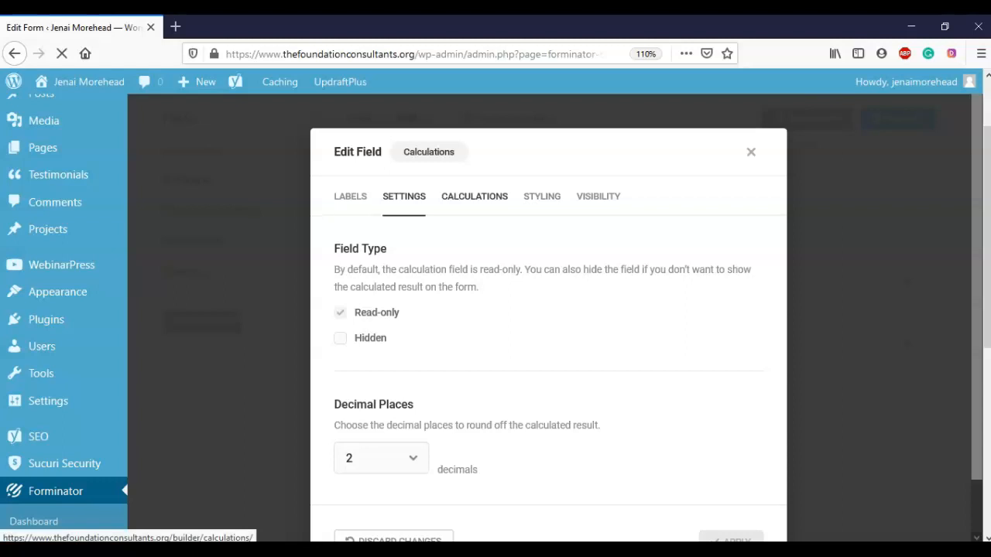
pyautogui.click(474, 196)
pyautogui.scroll(-2, 548, 309)
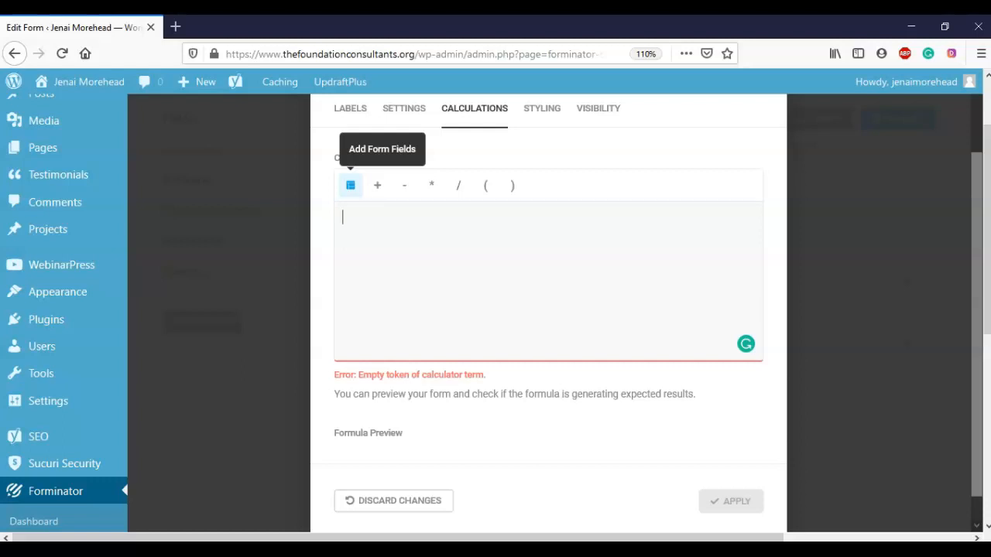
pyautogui.click(350, 185)
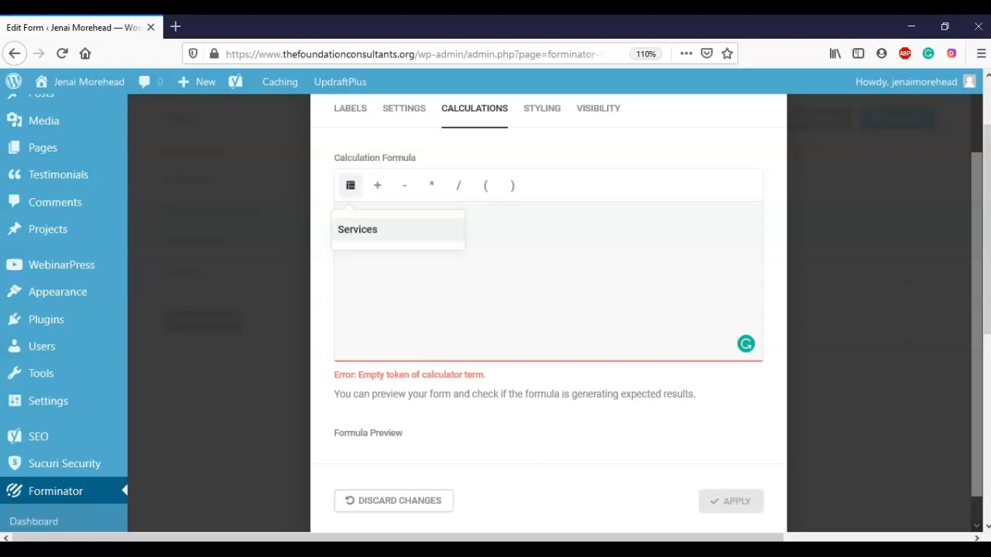
pyautogui.click(357, 229)
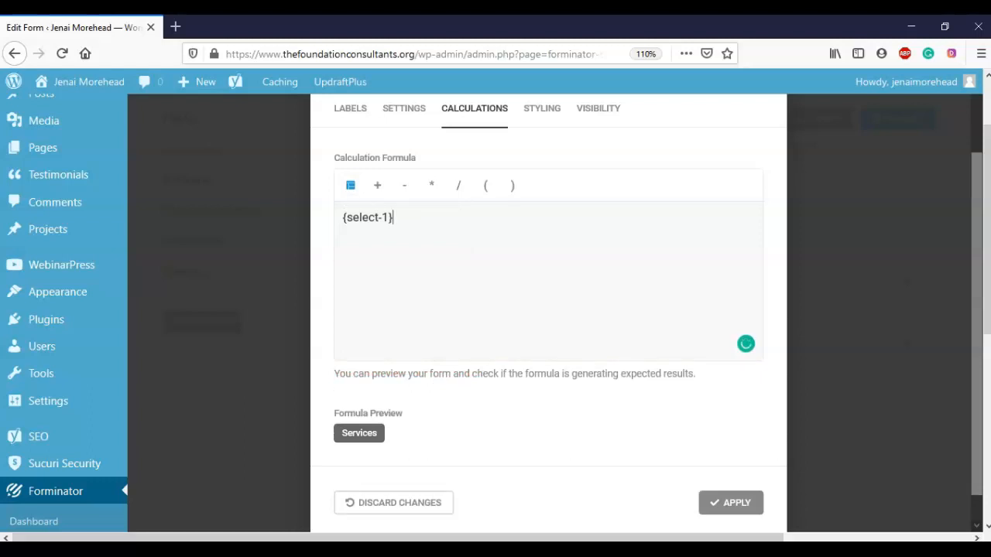
pyautogui.scroll(-1, 547, 309)
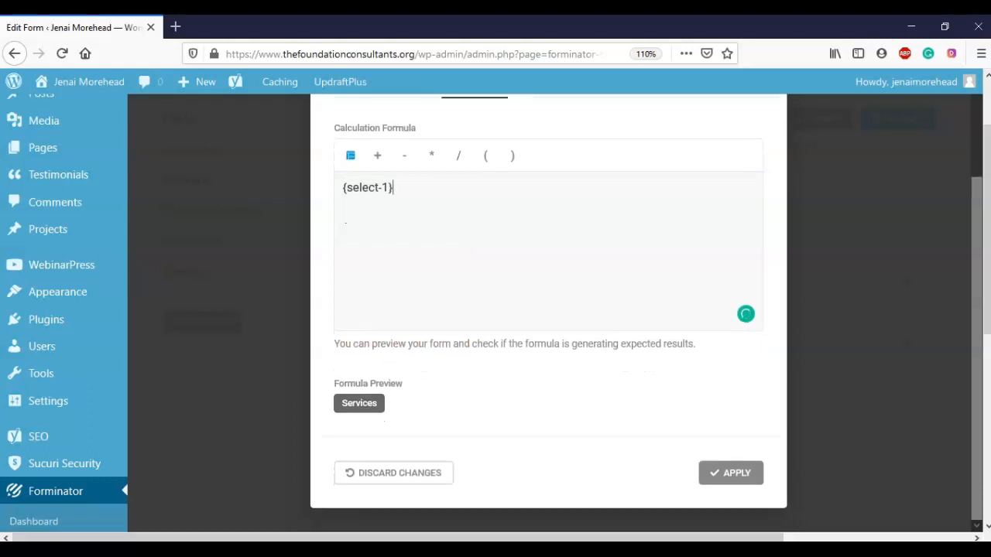
pyautogui.scroll(3, 548, 310)
pyautogui.scroll(3, 548, 310)
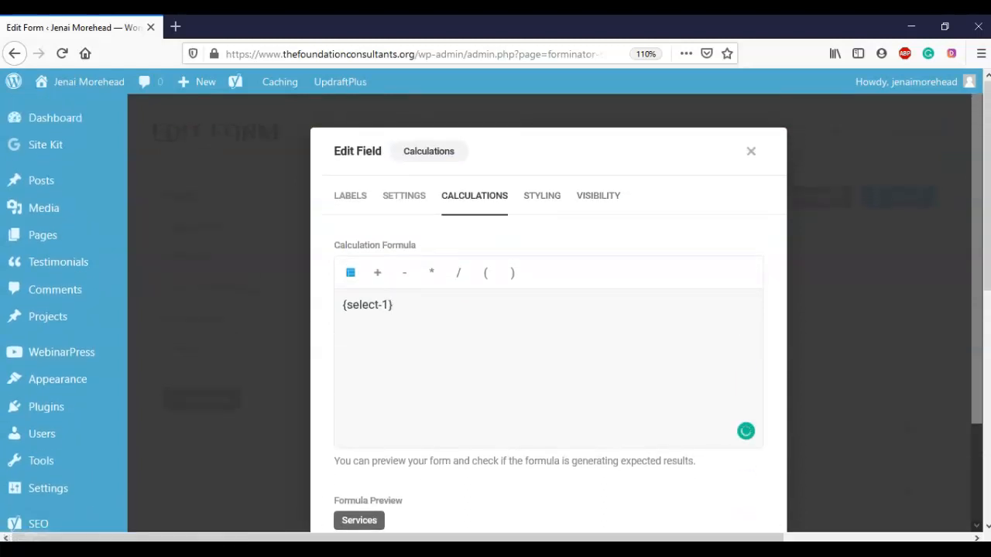
pyautogui.scroll(-4, 548, 309)
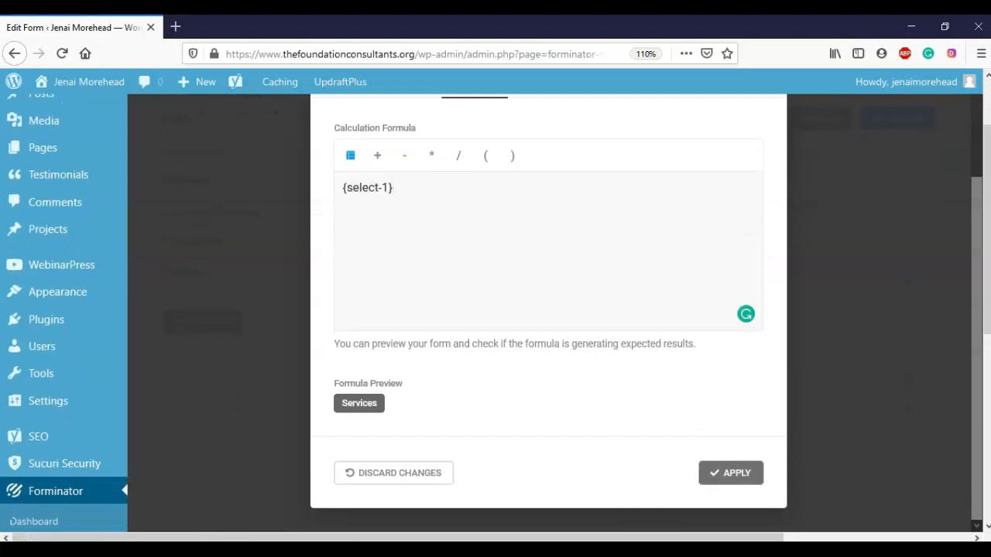
pyautogui.click(731, 473)
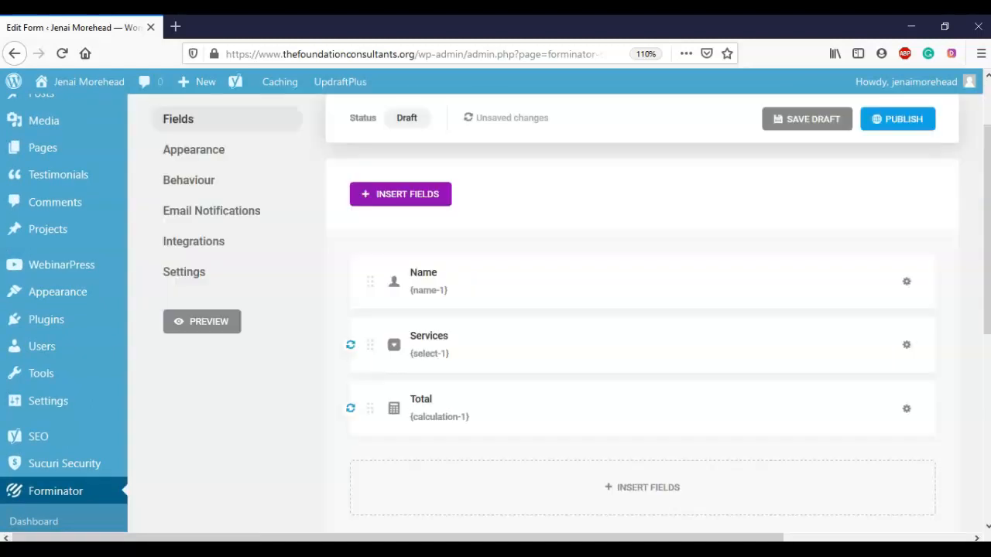
# Open the PayPal Checkout field for editing and set its mode of payment to Live.
pyautogui.scroll(-4, 496, 309)
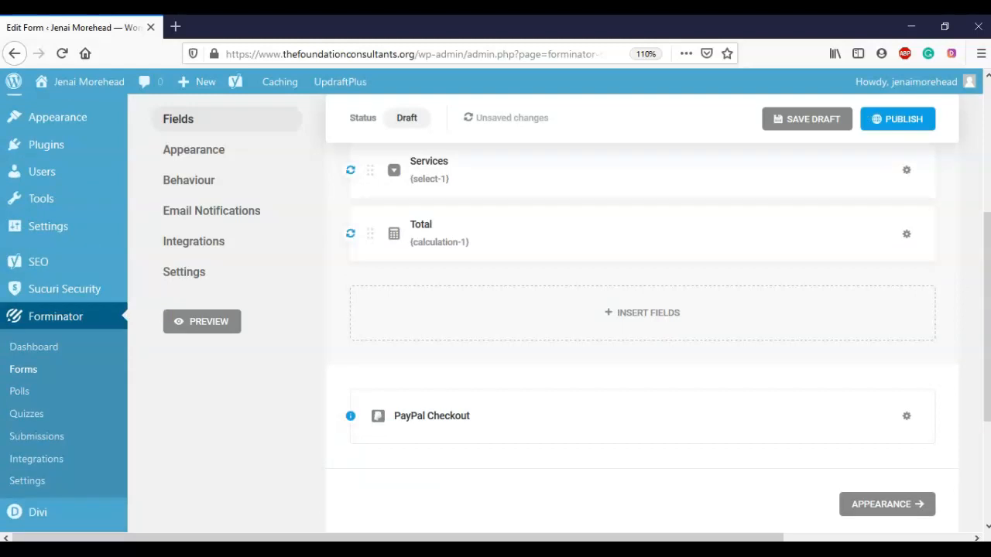
pyautogui.click(906, 415)
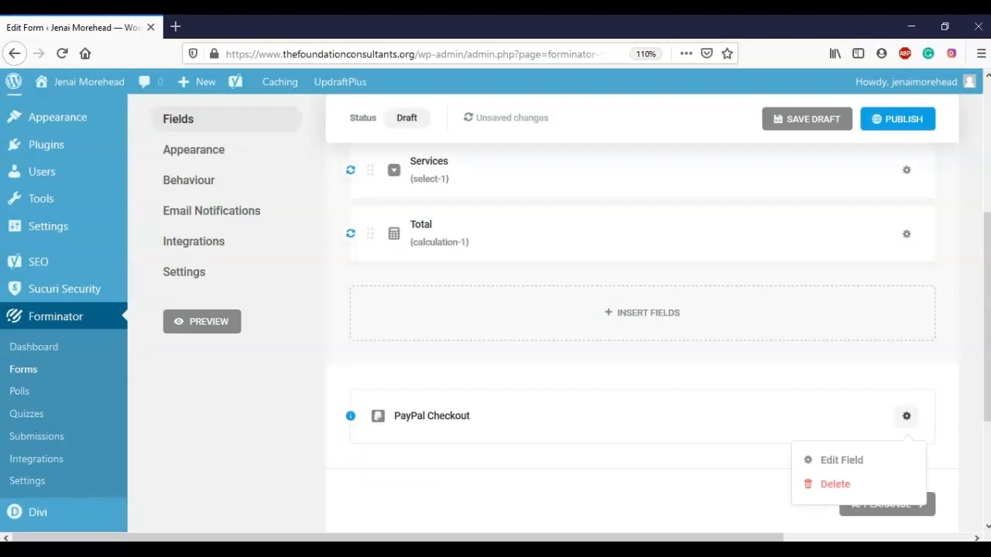
pyautogui.click(840, 460)
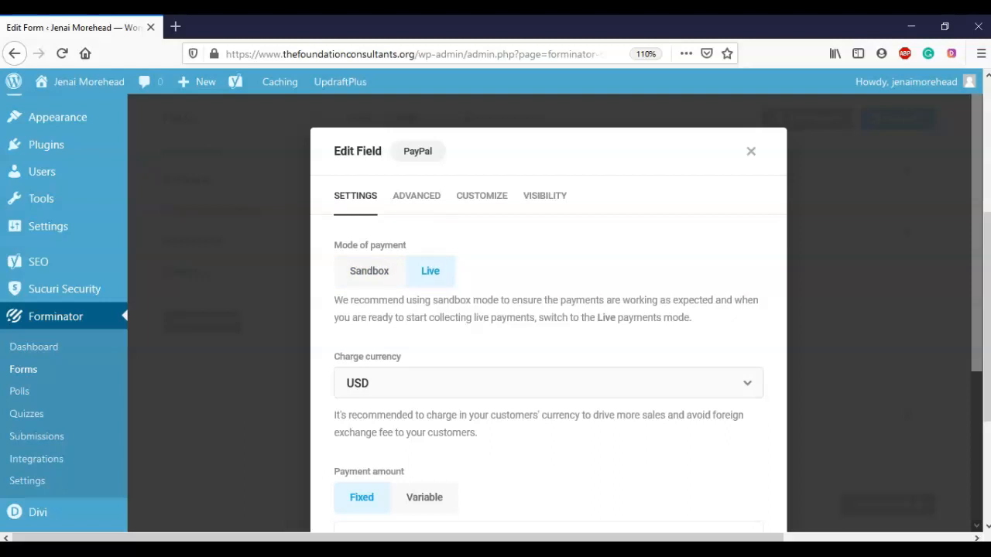
pyautogui.click(369, 271)
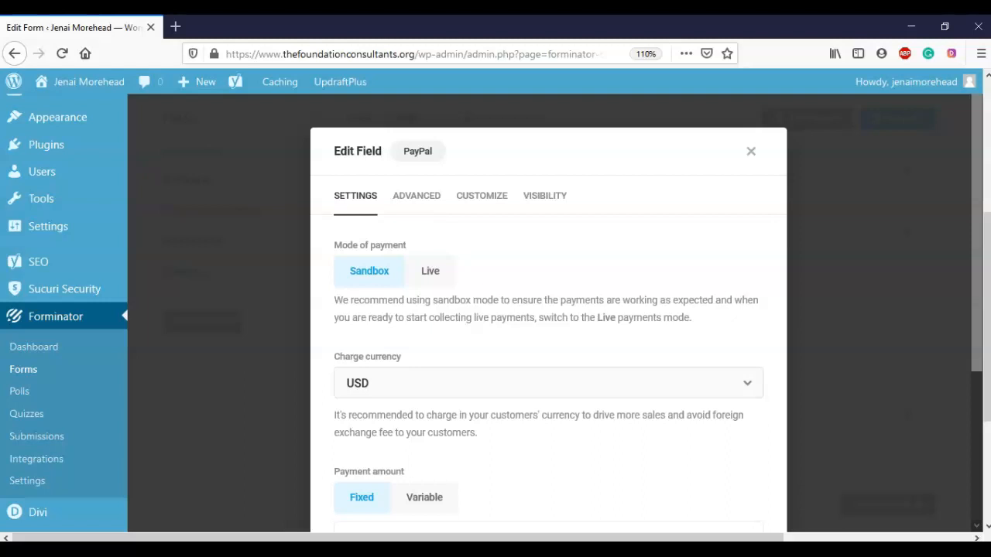
pyautogui.click(430, 272)
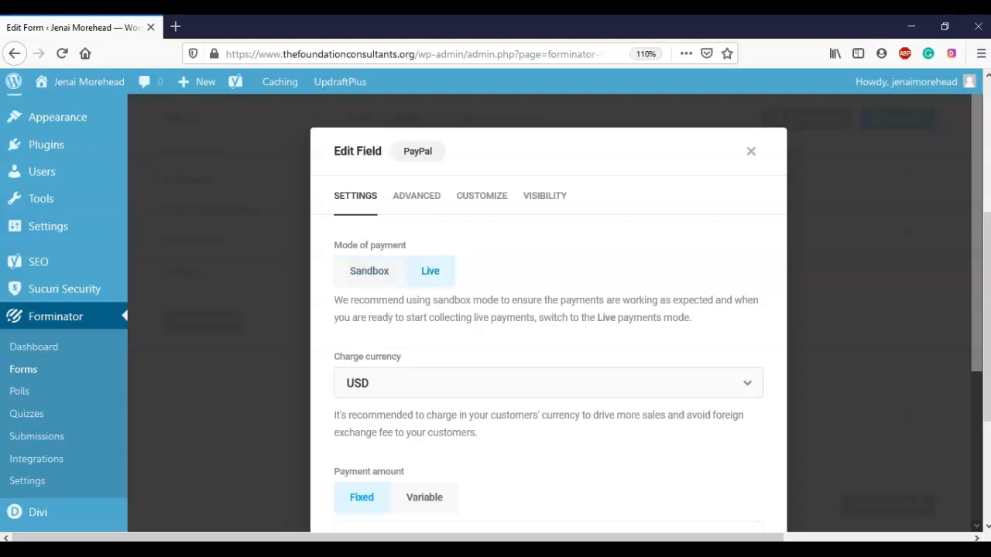
# Set the PayPal field's payment amount to Variable and choose the Total field as the variable amount.
pyautogui.scroll(-4, 548, 309)
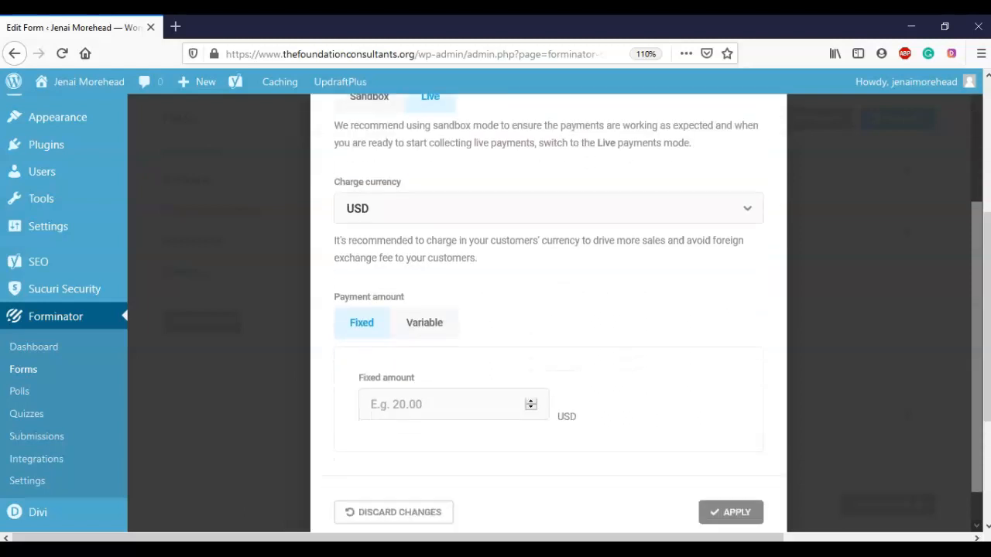
pyautogui.click(424, 322)
pyautogui.scroll(-2, 548, 309)
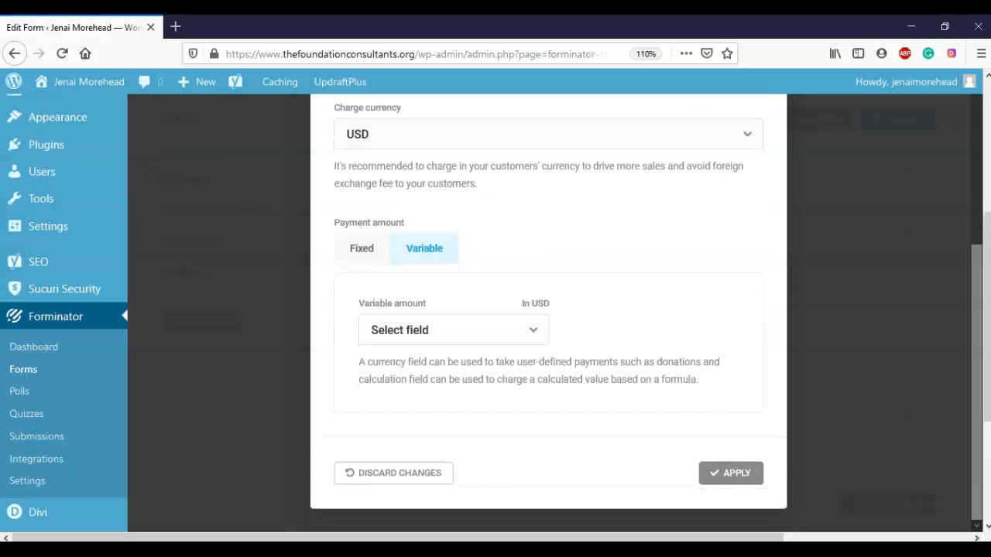
pyautogui.click(454, 330)
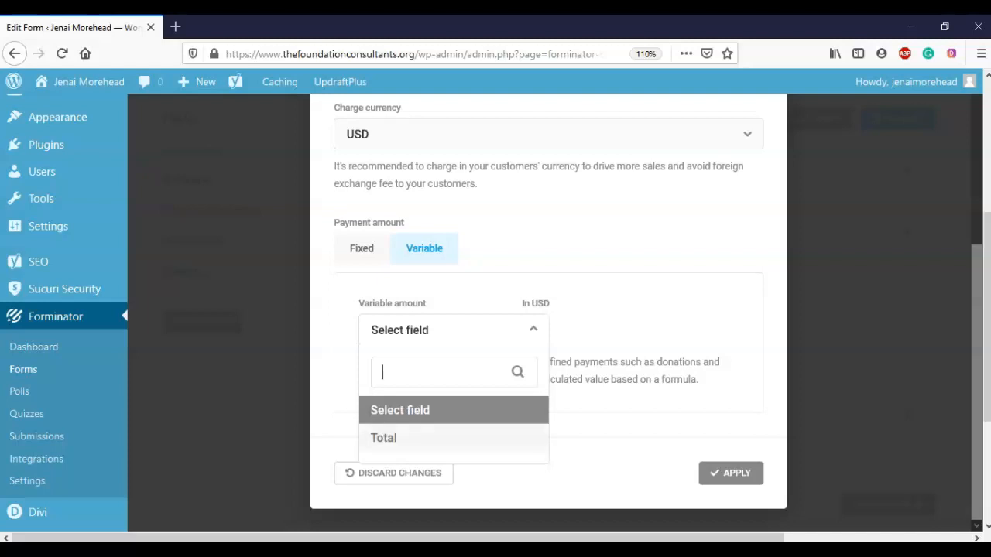
pyautogui.click(403, 438)
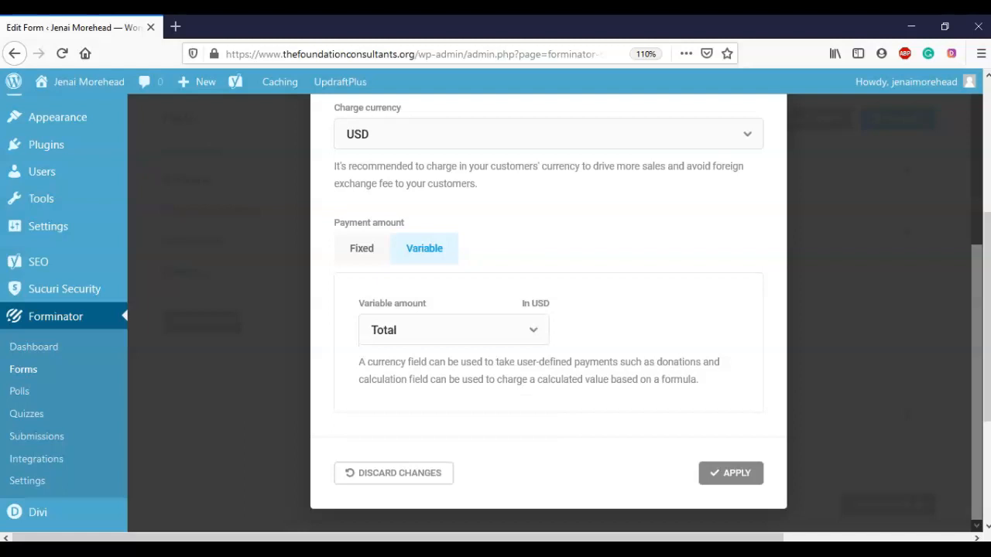
# Review the PayPal field's advanced settings for language, disabled card options and debug mode.
pyautogui.scroll(5, 548, 310)
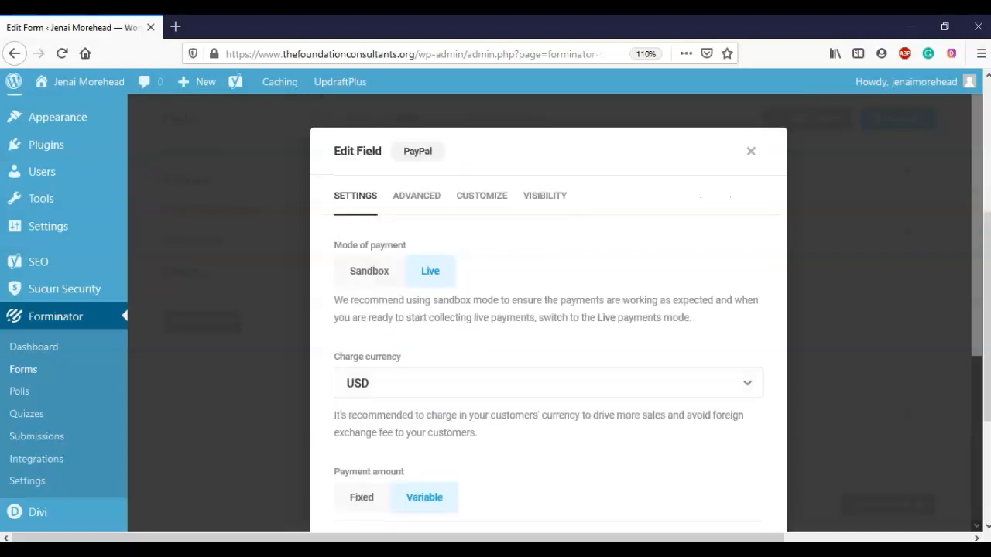
pyautogui.click(416, 195)
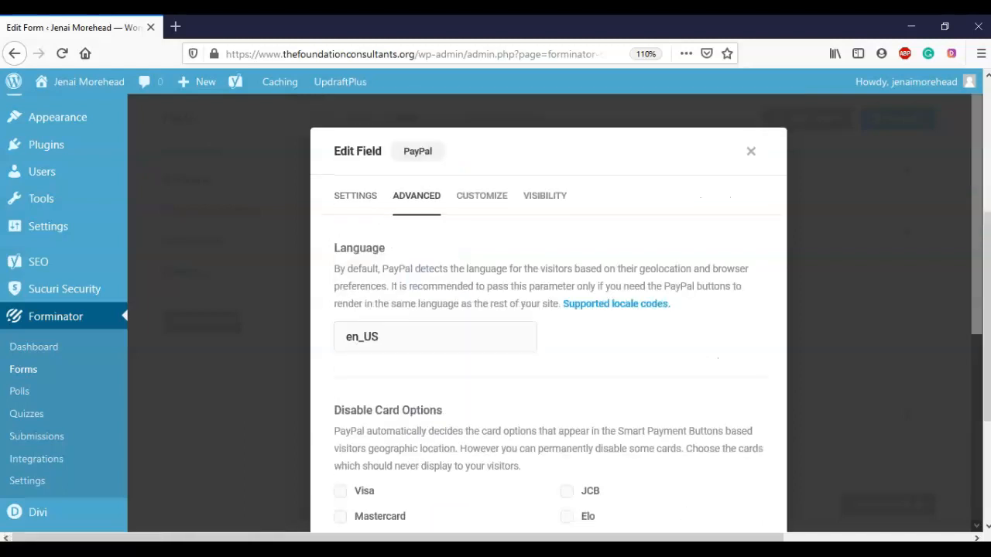
pyautogui.scroll(-3, 548, 309)
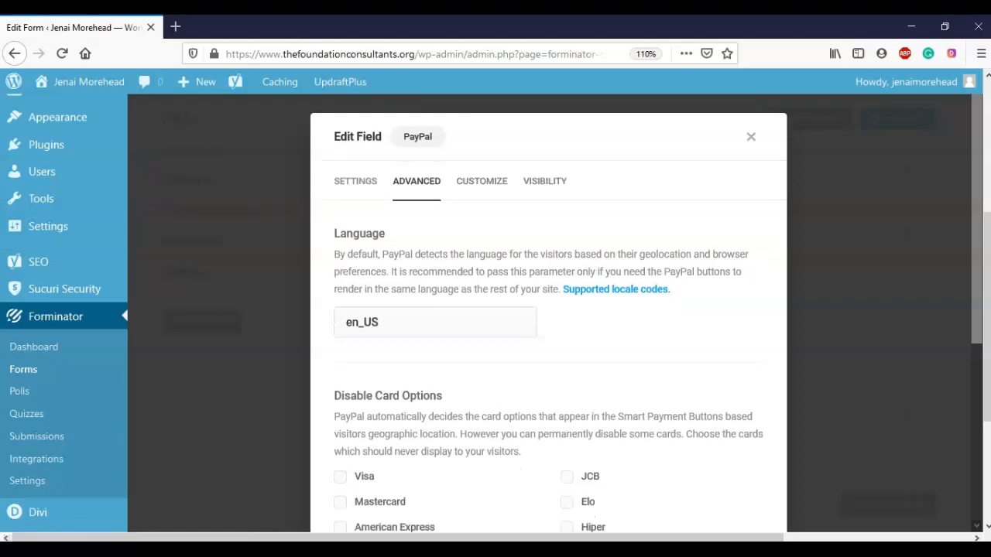
pyautogui.scroll(-3, 548, 310)
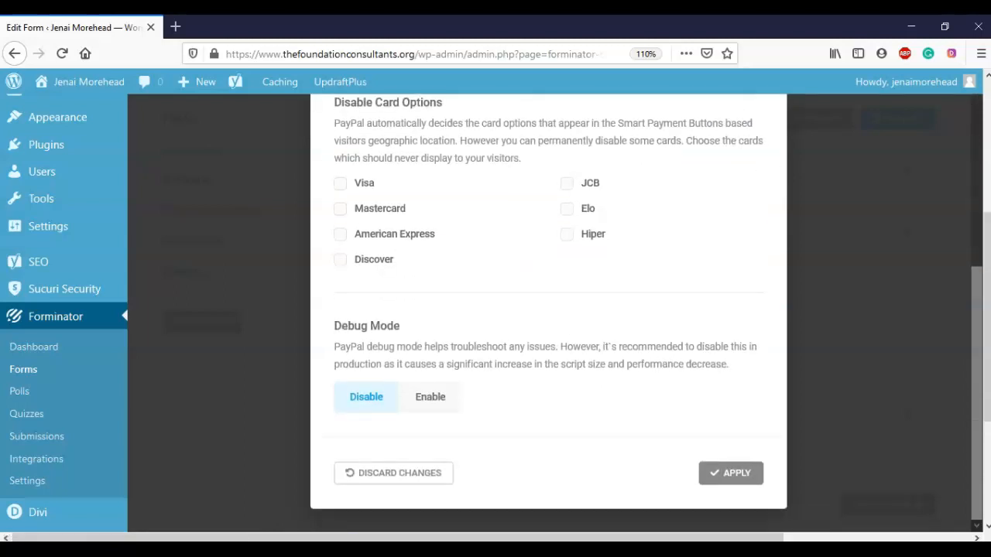
# Apply the PayPal field settings and publish the form, dismissing the shortcode dialog.
pyautogui.click(731, 473)
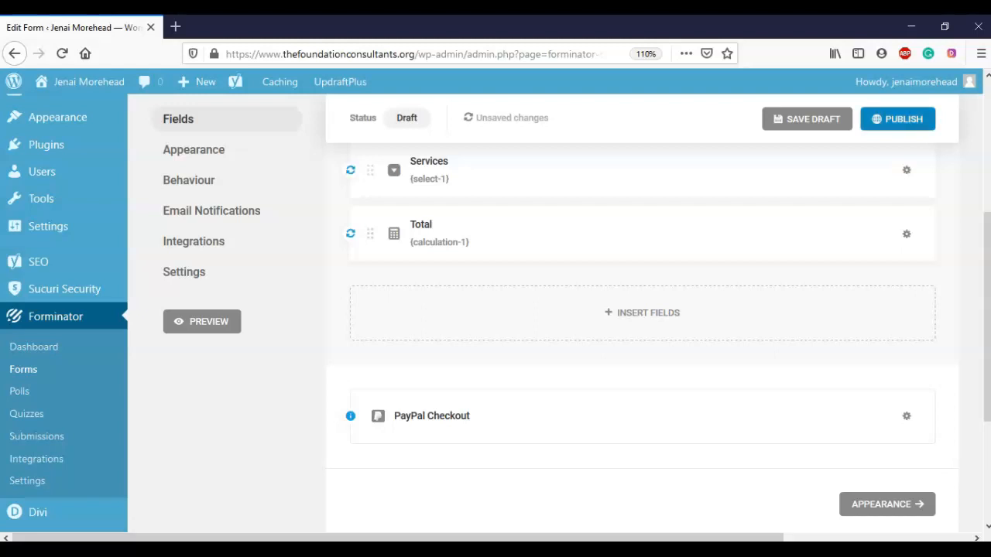
pyautogui.click(897, 118)
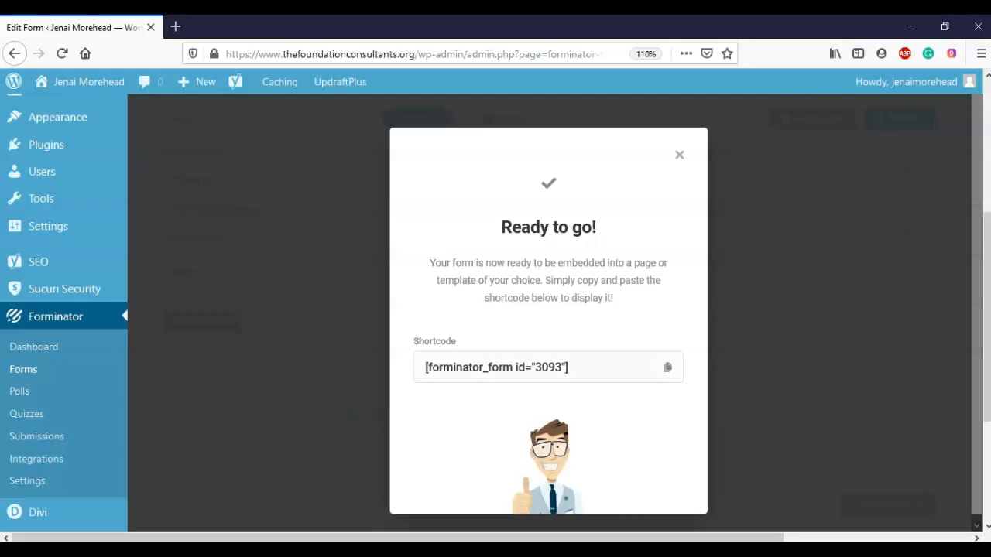
pyautogui.click(679, 154)
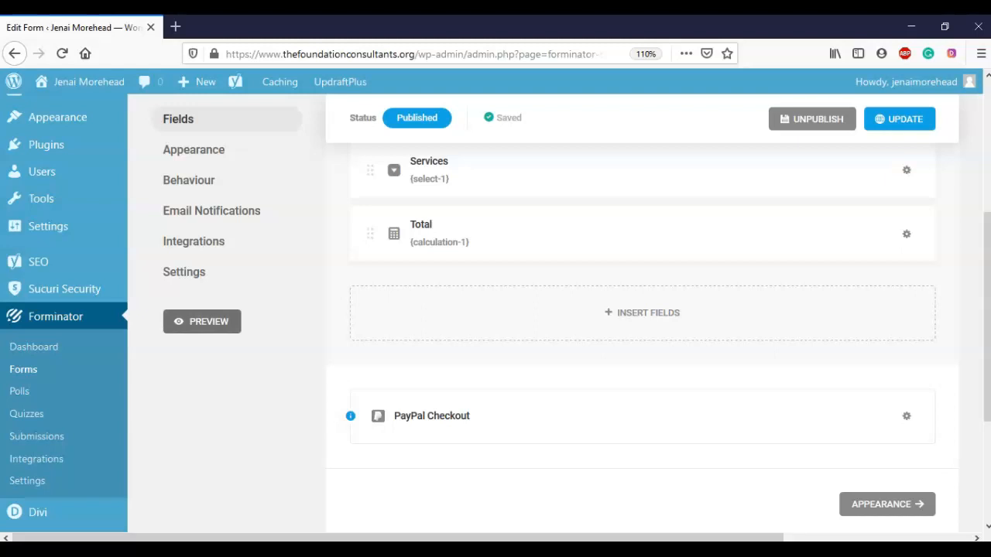
# Preview the form with a sample customer name and test the Total by selecting all three services, deselecting and reselecting Personal Taxes.
pyautogui.click(202, 321)
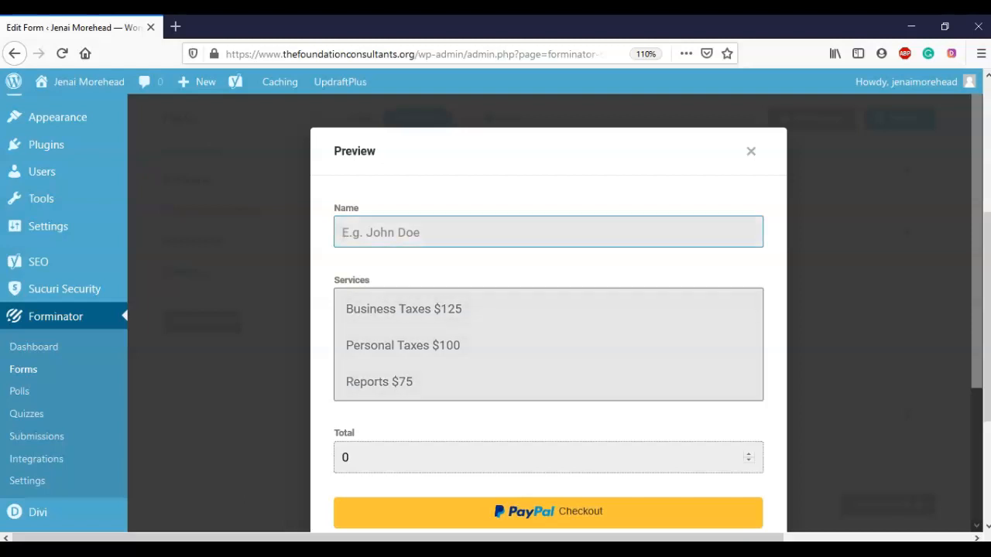
pyautogui.write('Dan')
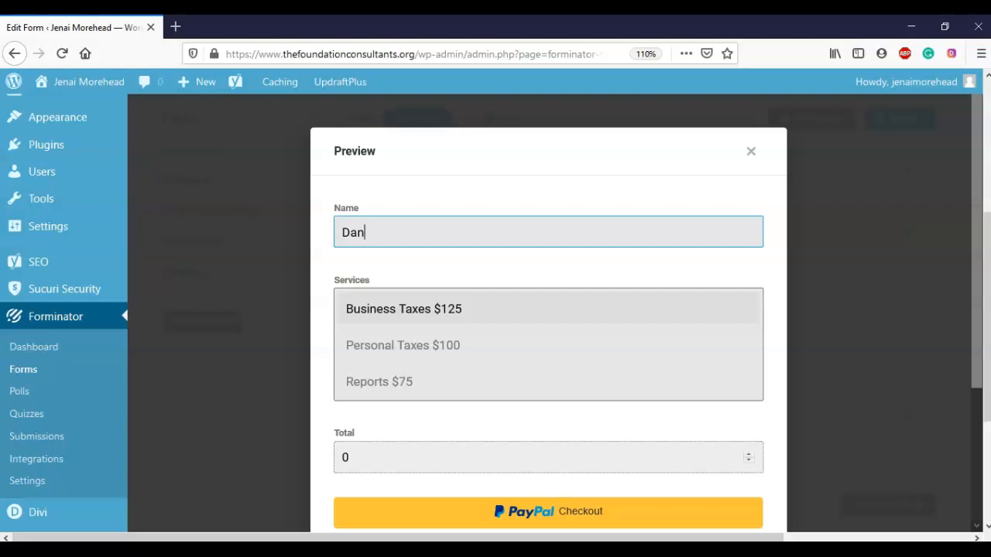
pyautogui.click(433, 309)
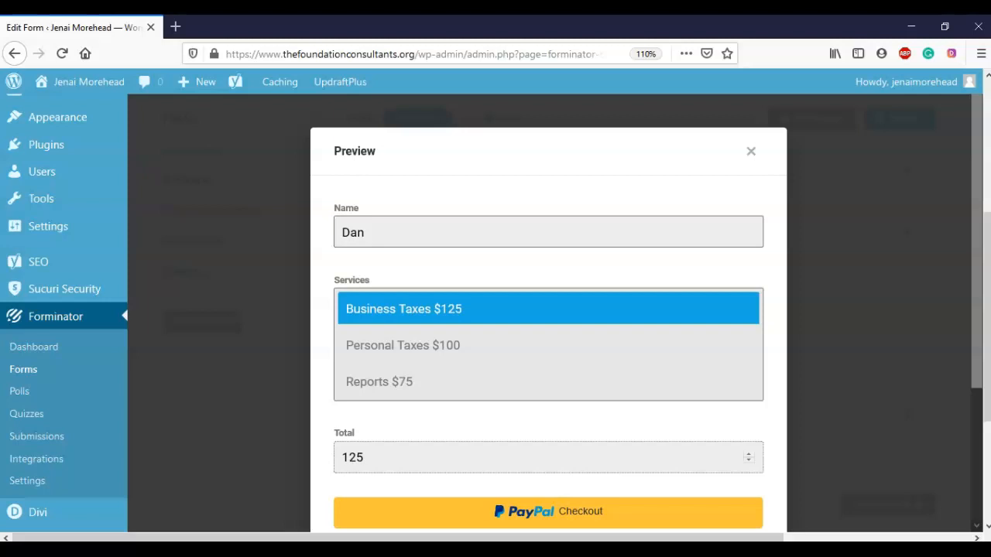
pyautogui.click(433, 345)
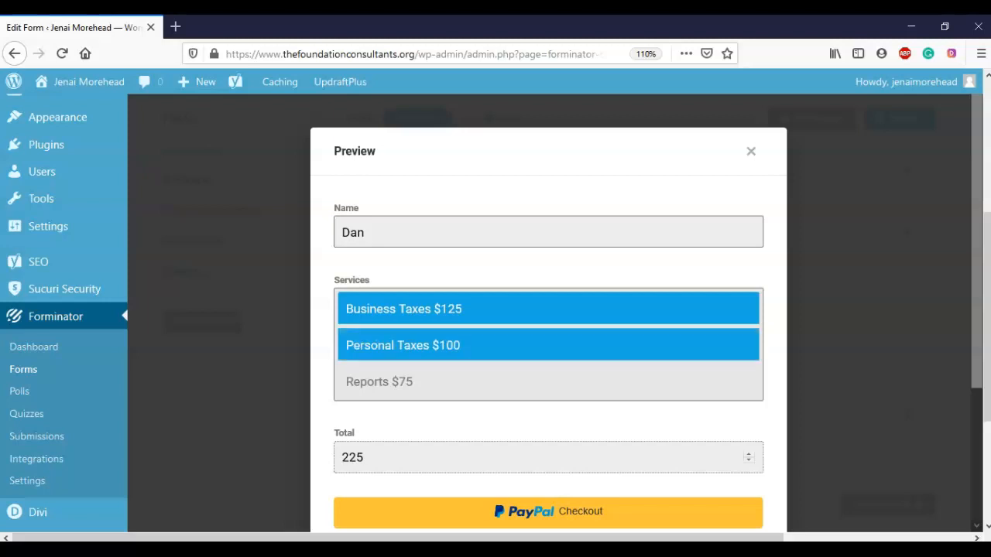
pyautogui.click(433, 382)
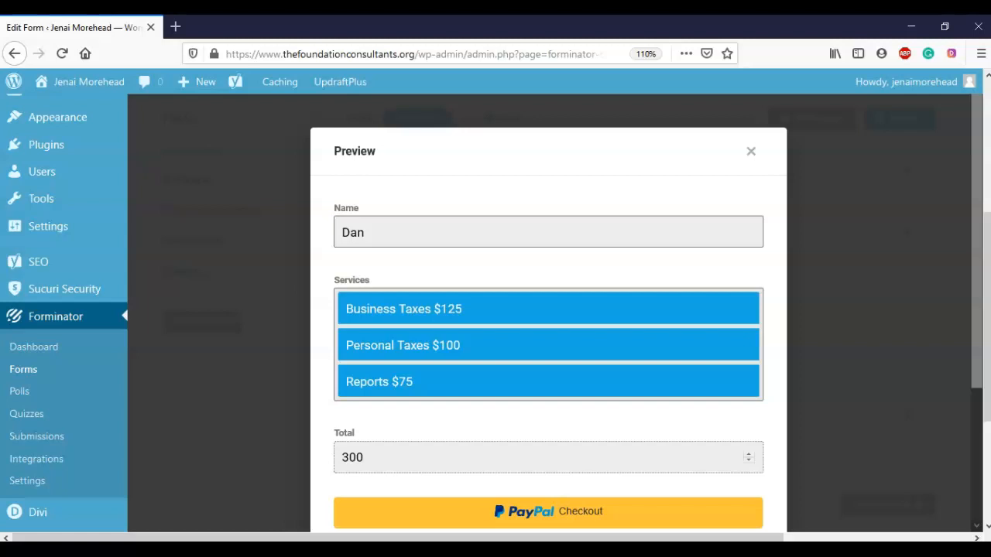
pyautogui.click(433, 346)
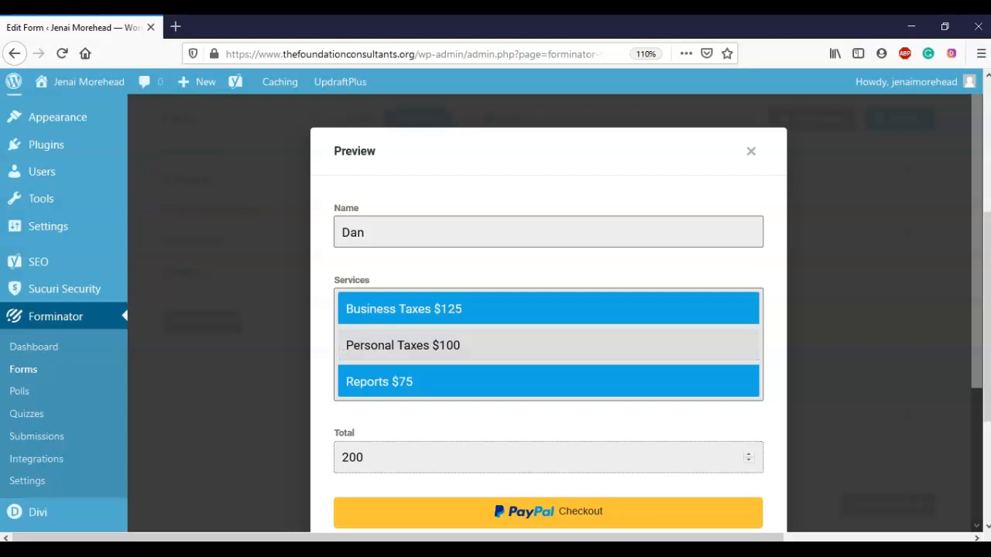
pyautogui.click(433, 345)
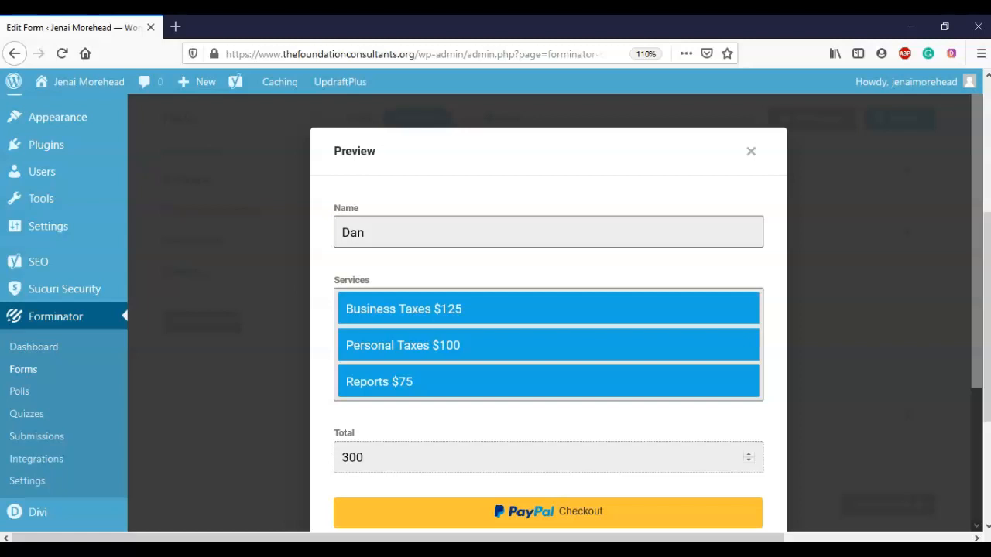
# Test PayPal Checkout from the preview, proceed through account creation to inspect the card payment page, and close the checkout window.
pyautogui.scroll(-3, 548, 325)
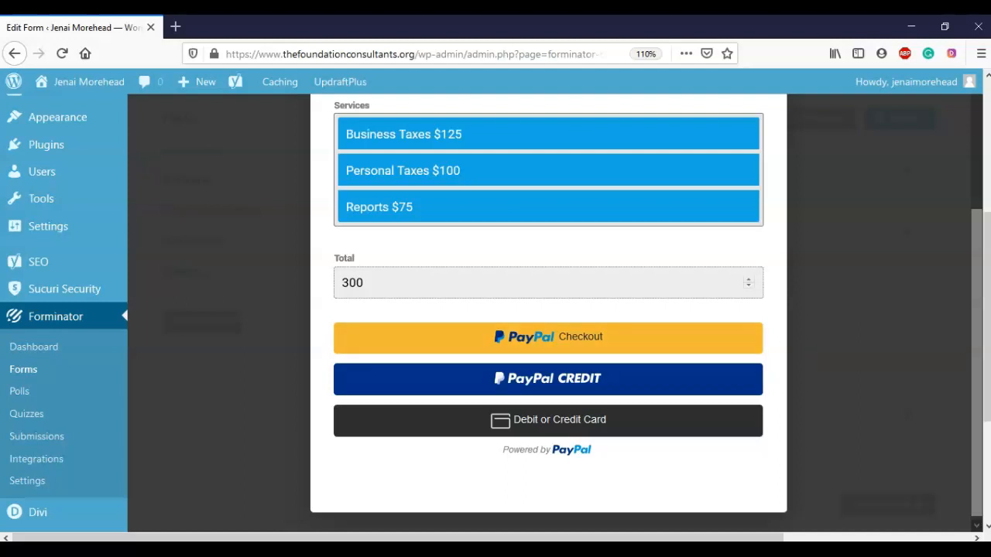
pyautogui.click(548, 338)
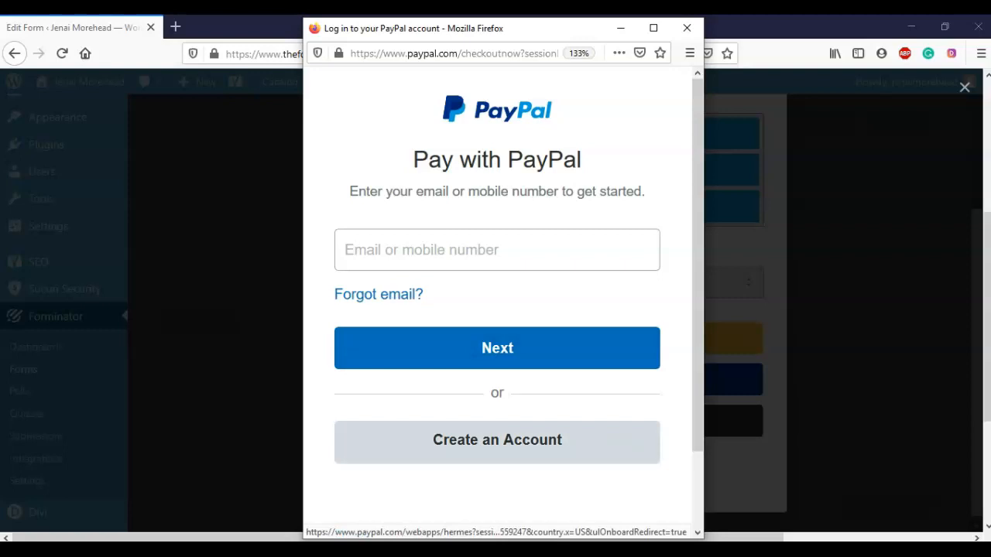
pyautogui.click(497, 442)
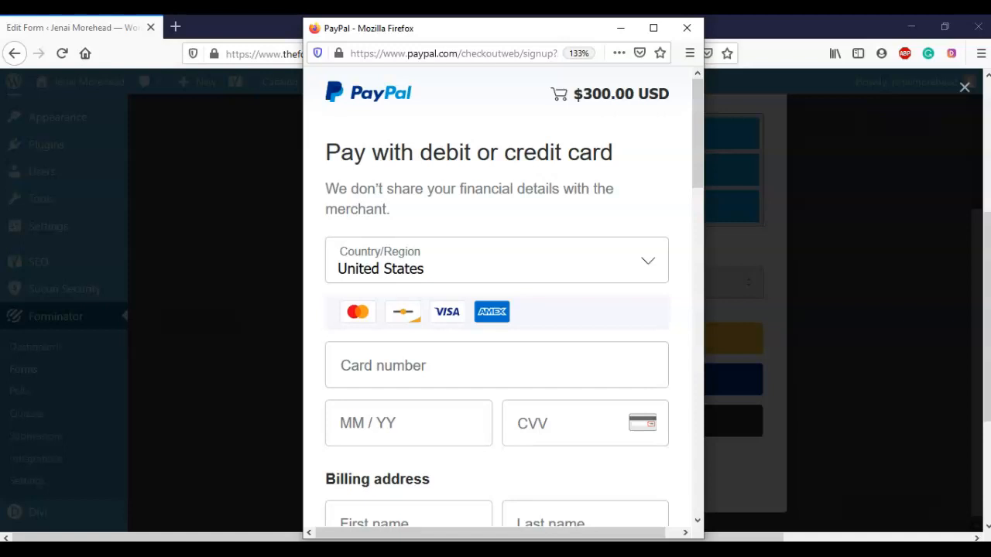
pyautogui.scroll(-3, 497, 310)
pyautogui.scroll(3, 496, 310)
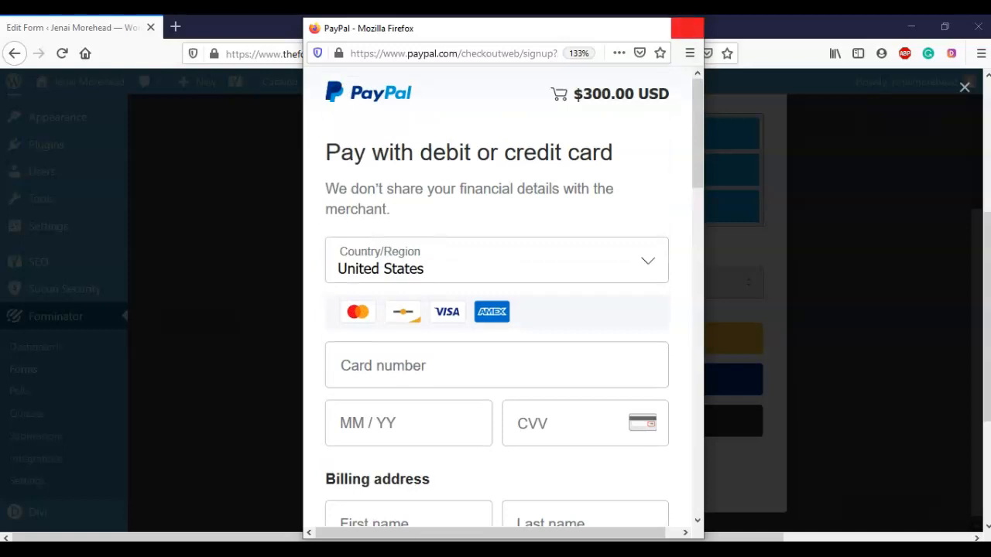
pyautogui.click(687, 27)
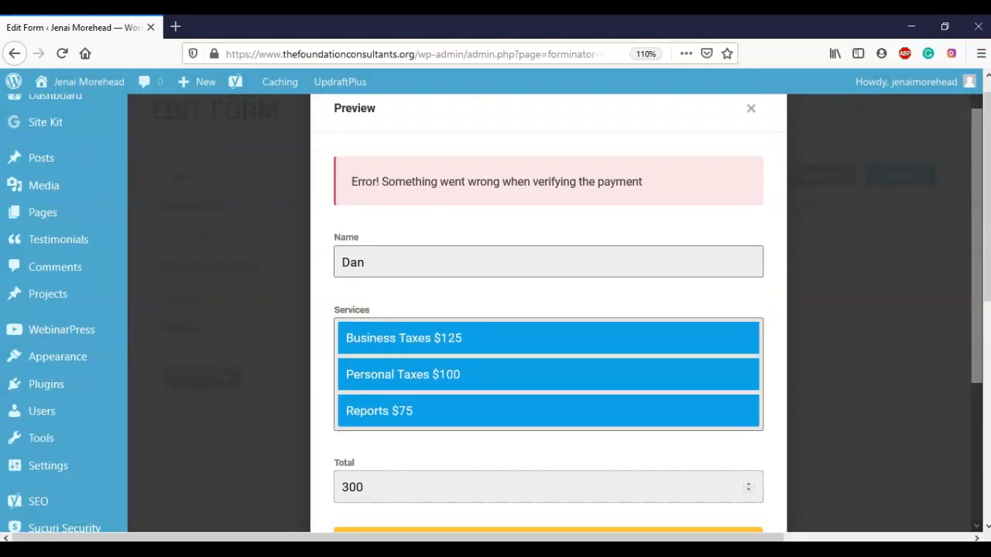
pyautogui.scroll(-5, 548, 310)
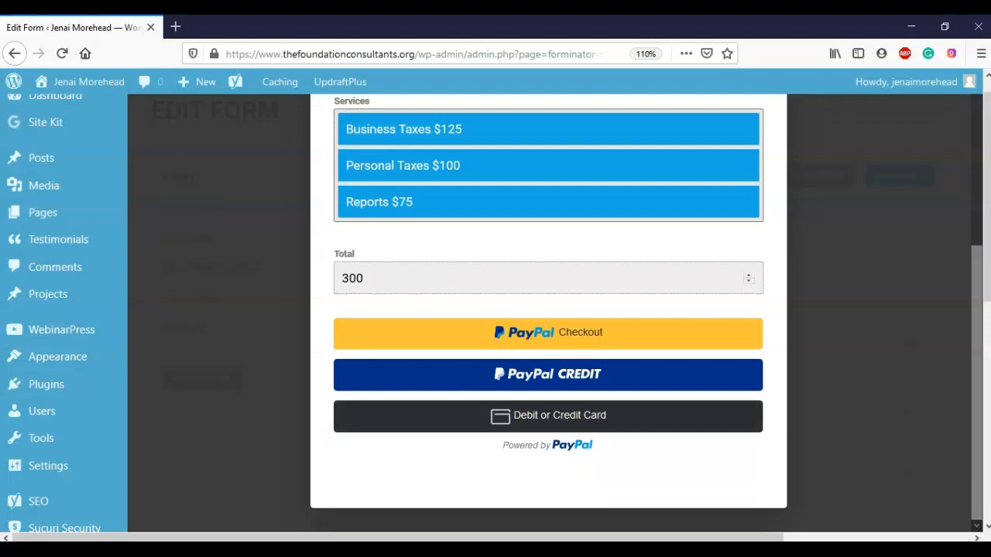
pyautogui.scroll(2, 548, 309)
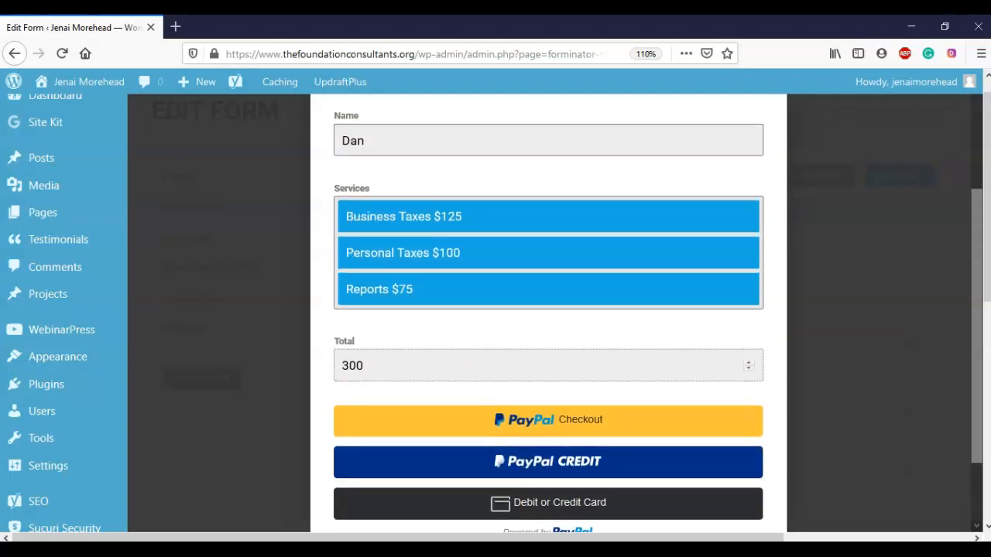